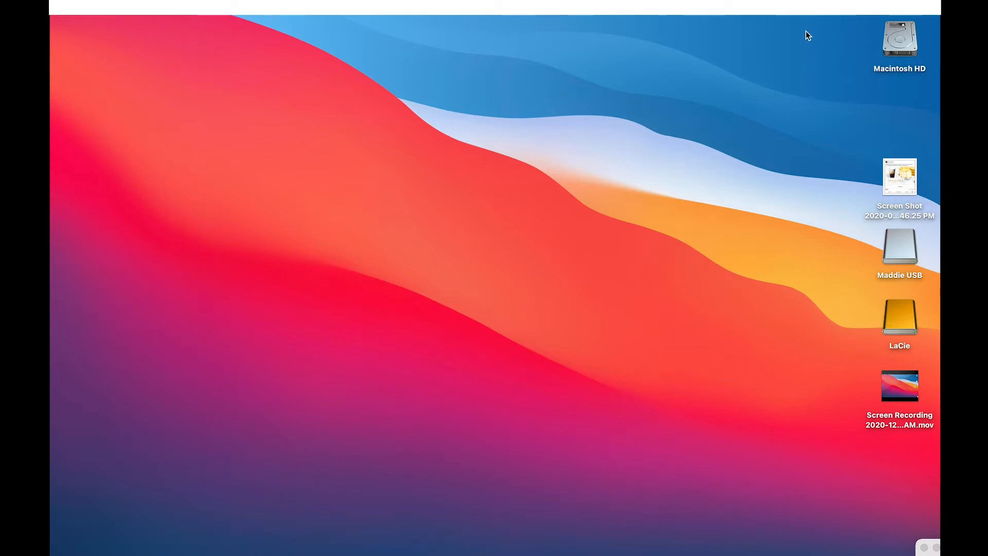
Step: Launch Adobe Photoshop 2021 and start a new document
key("super+space")
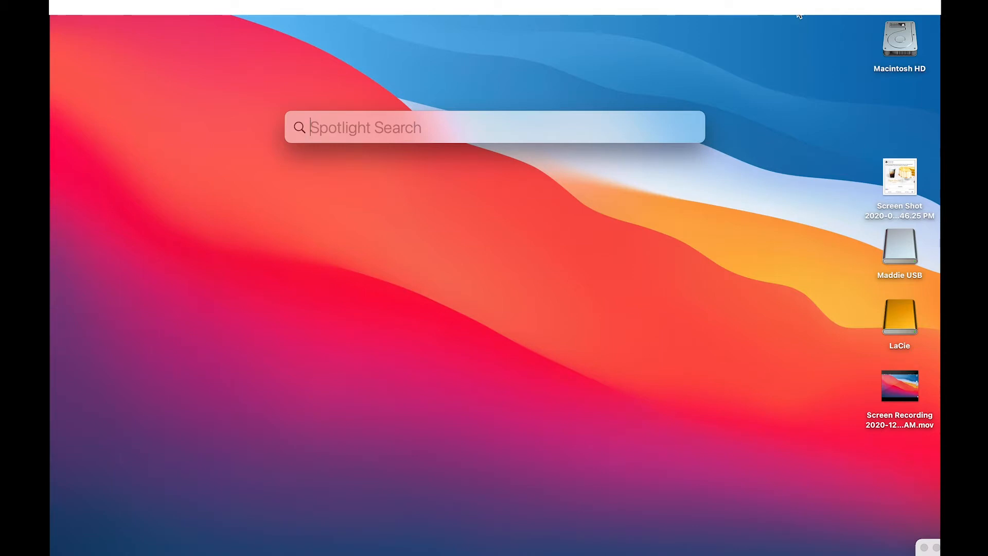
type("photo")
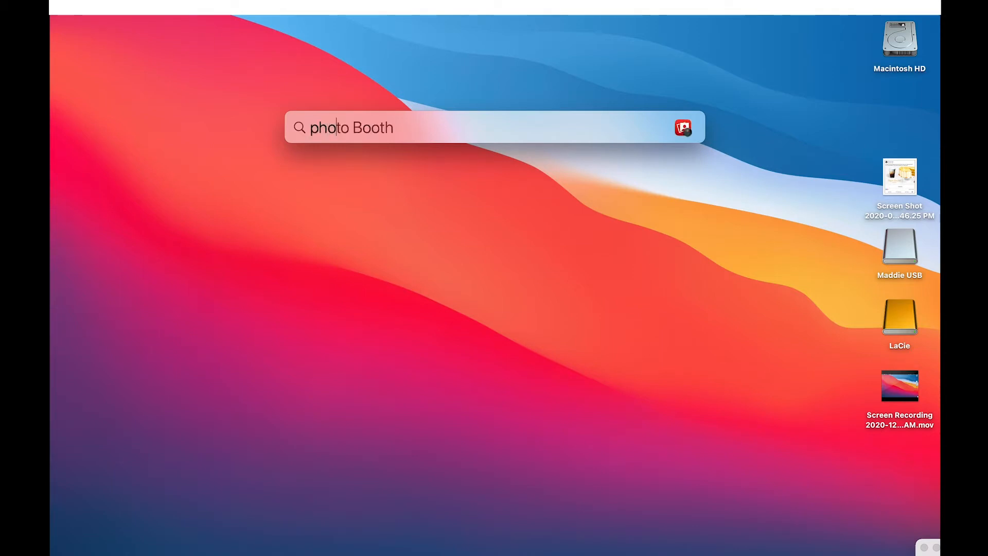
type("sh")
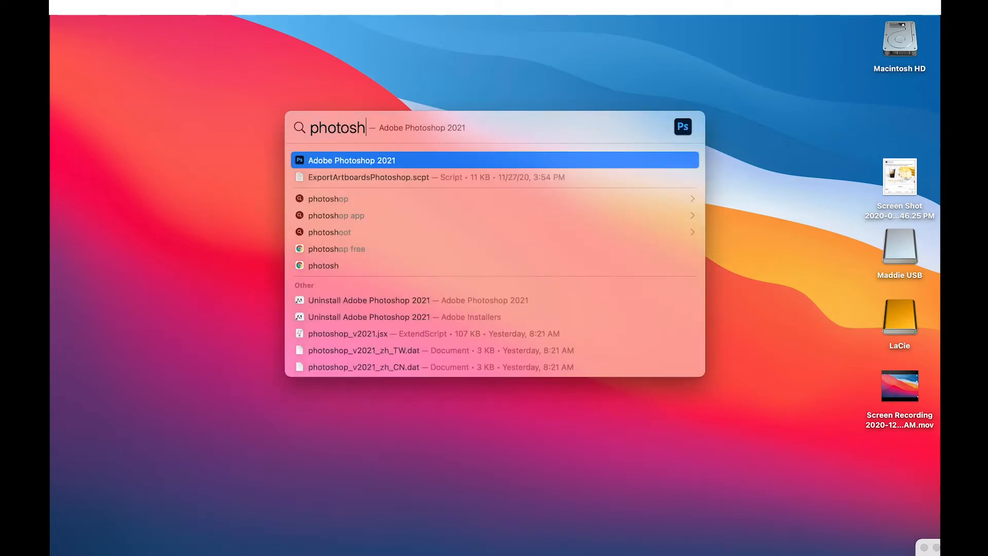
key("Return")
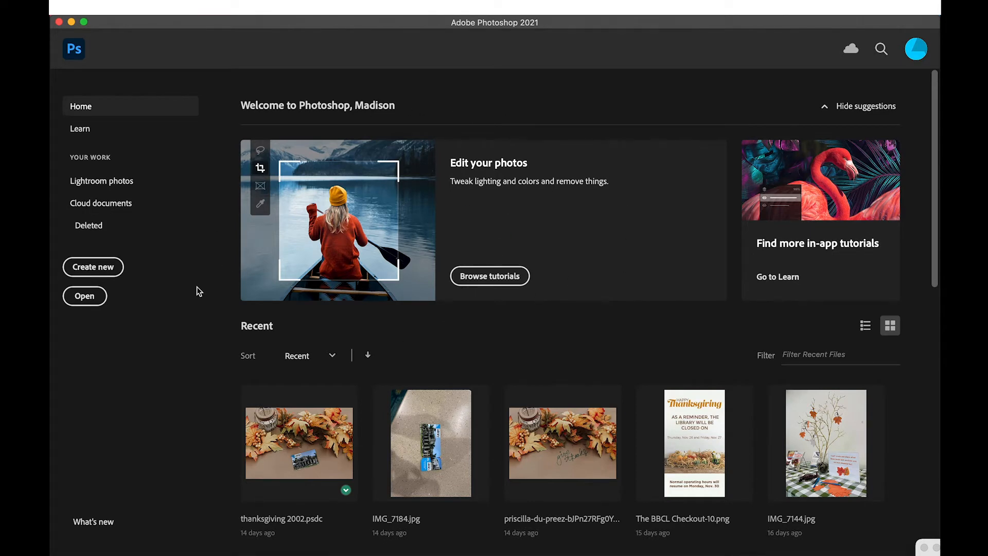
left_click(113, 277)
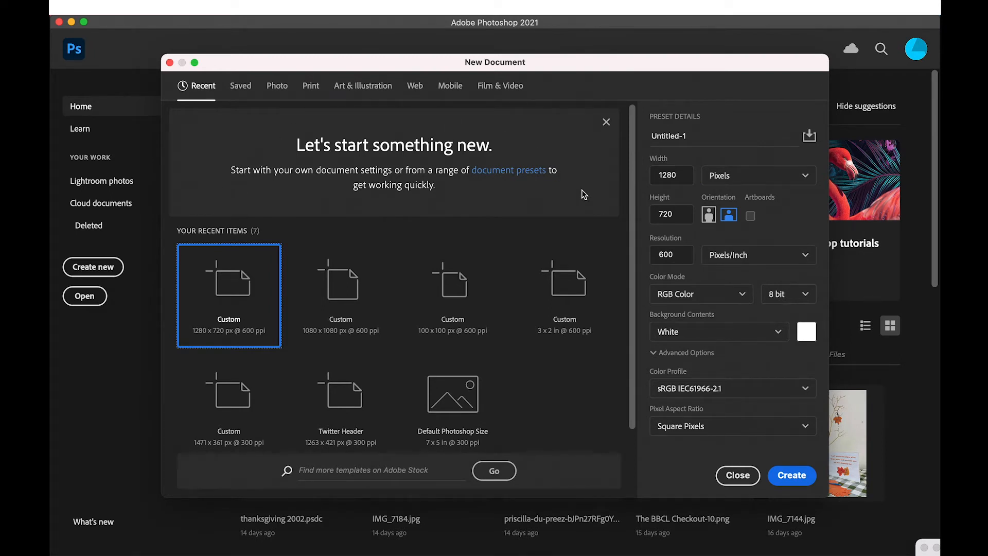
Step: Examine the saved, photo and print document presets, including the full preset lists and their templates
left_click(237, 88)
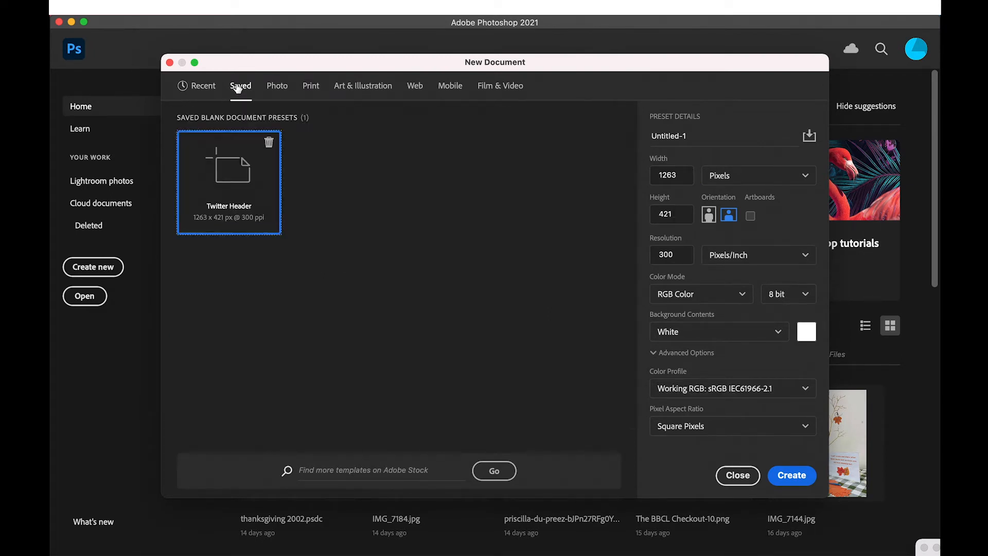
left_click(276, 88)
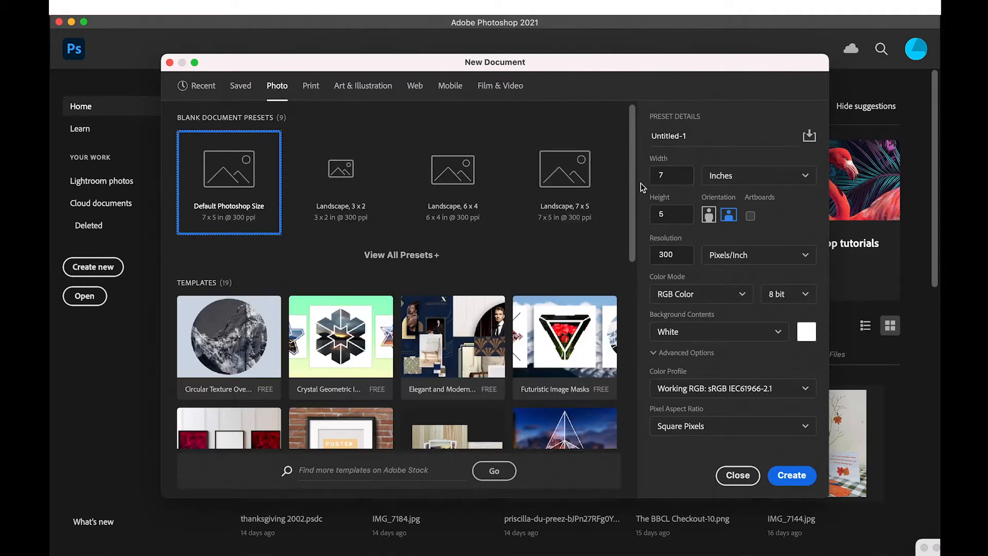
left_click_drag(634, 193, 629, 348)
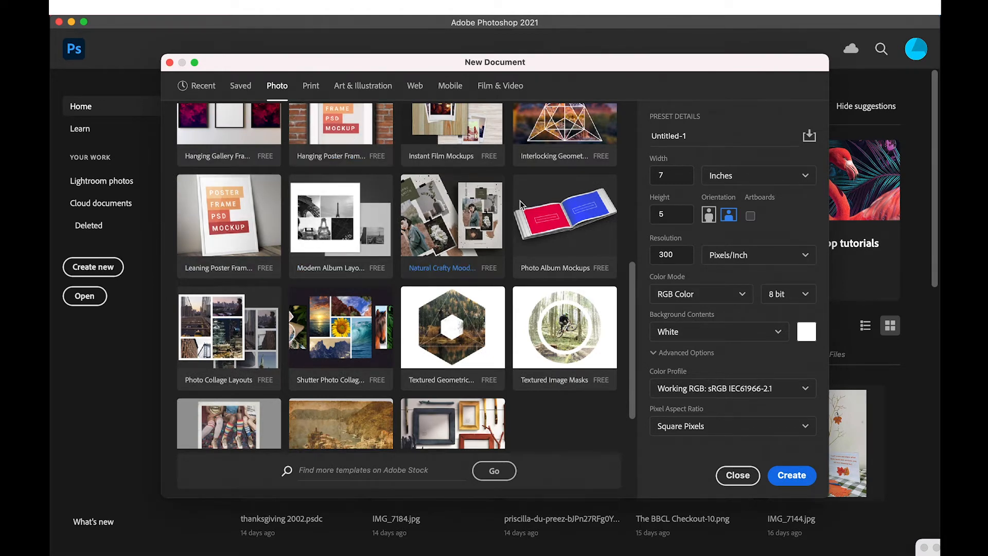
left_click_drag(634, 300, 628, 137)
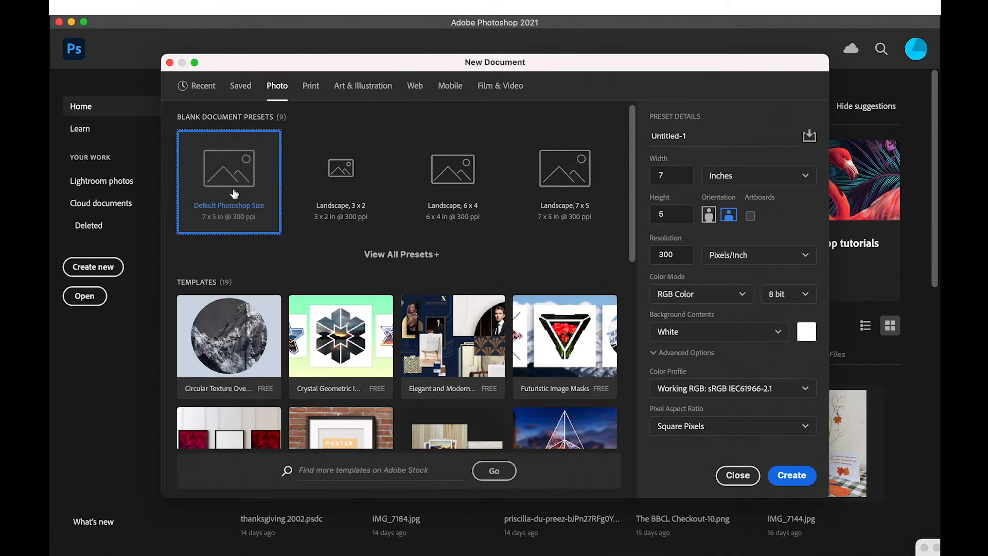
left_click(393, 256)
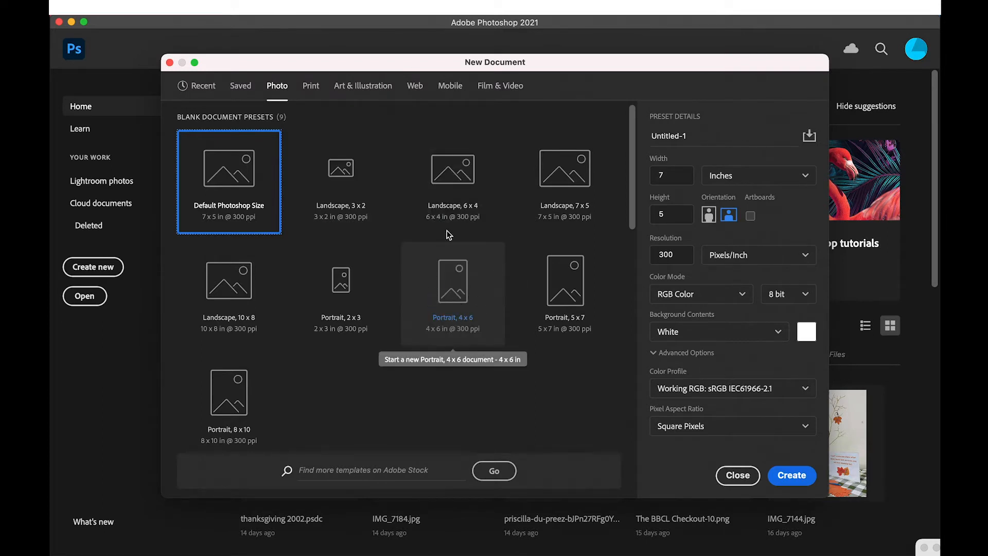
left_click(311, 88)
left_click(430, 255)
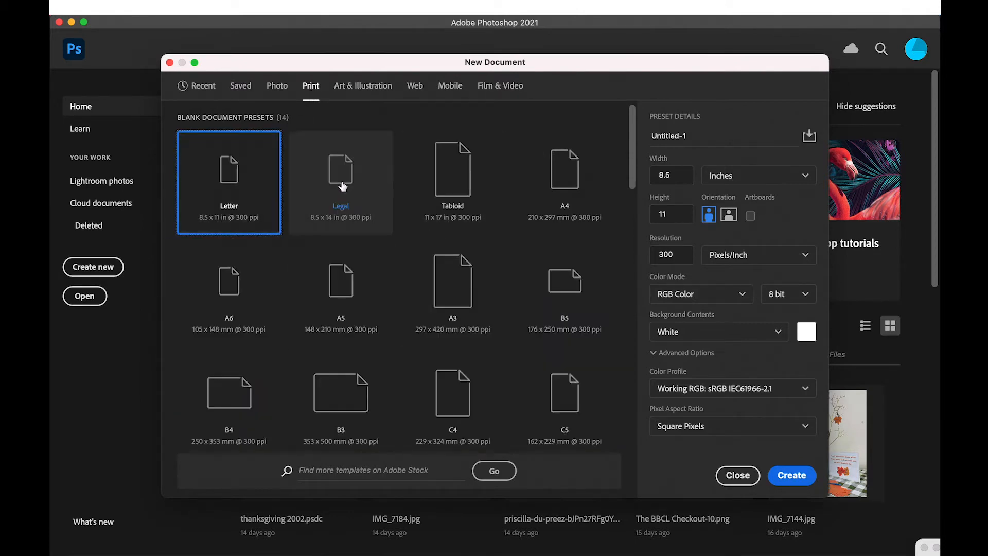
left_click_drag(637, 171, 631, 277)
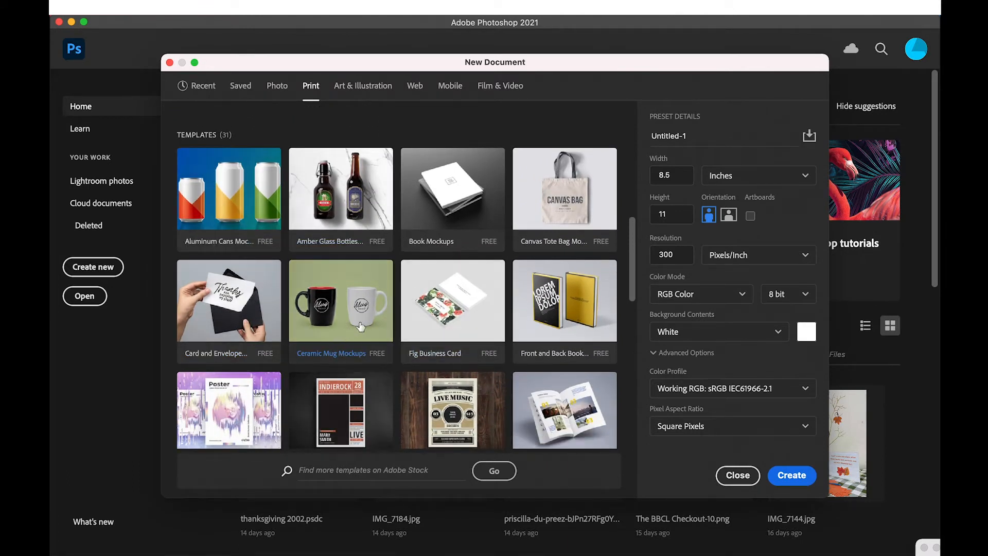
Step: Review the art and illustration, web, mobile, and film and video presets, and return to the recent items
left_click(355, 86)
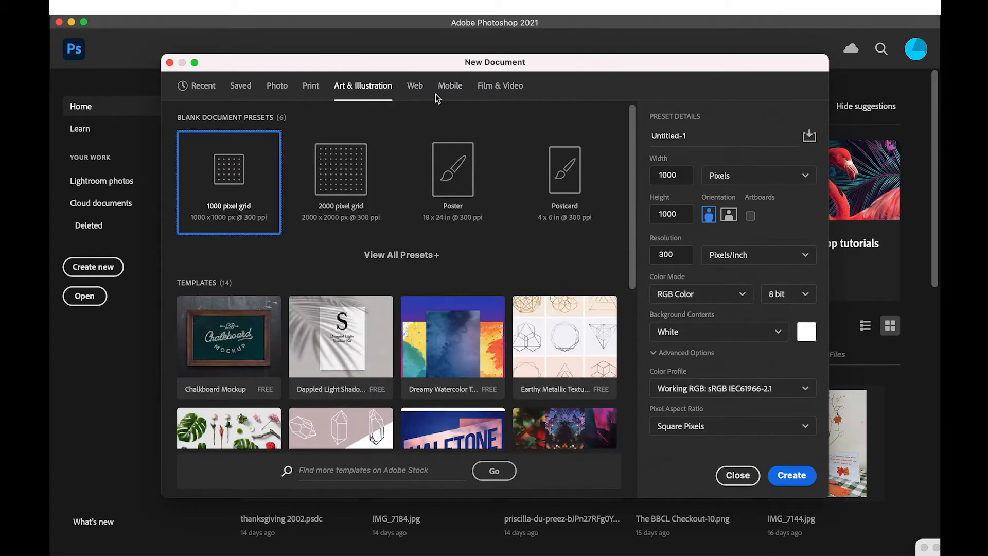
left_click(416, 87)
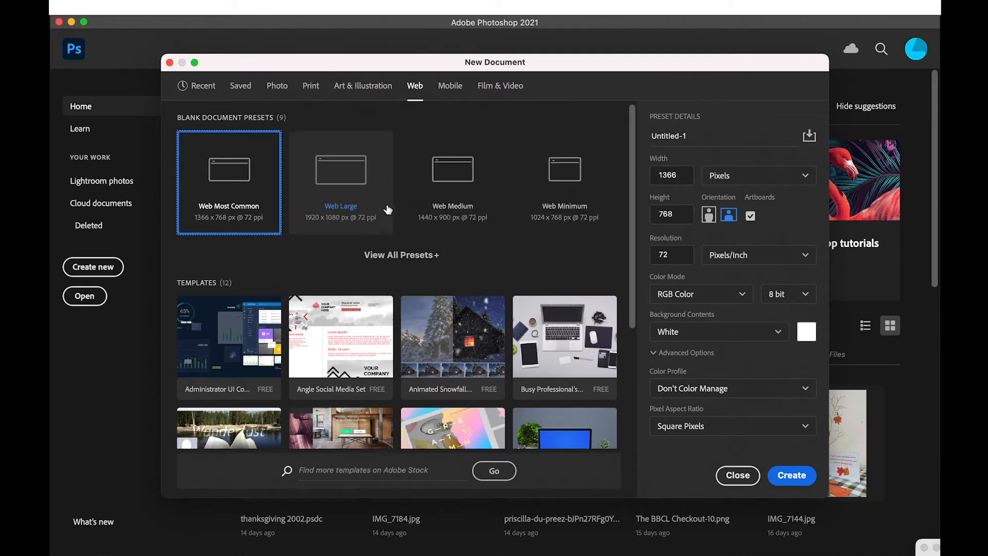
left_click(451, 94)
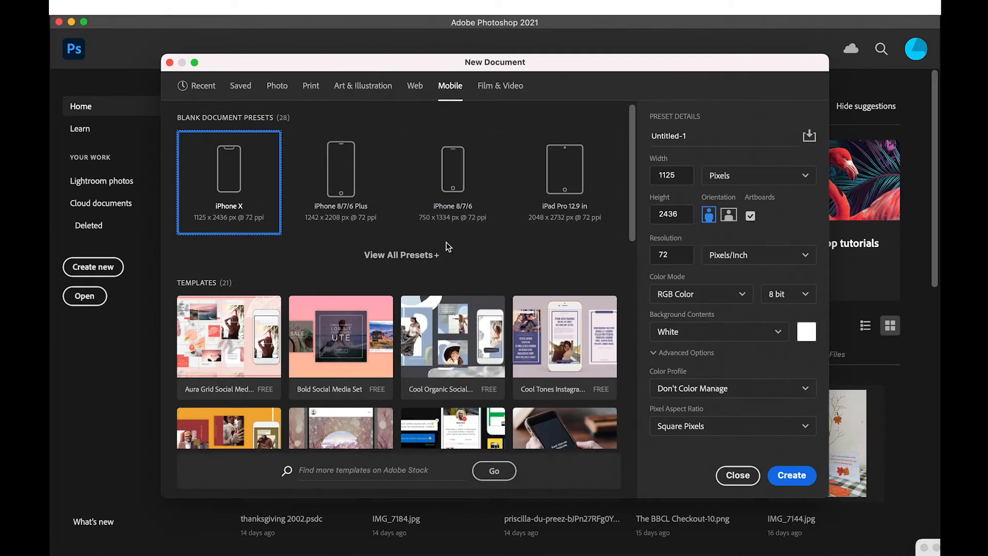
left_click(408, 255)
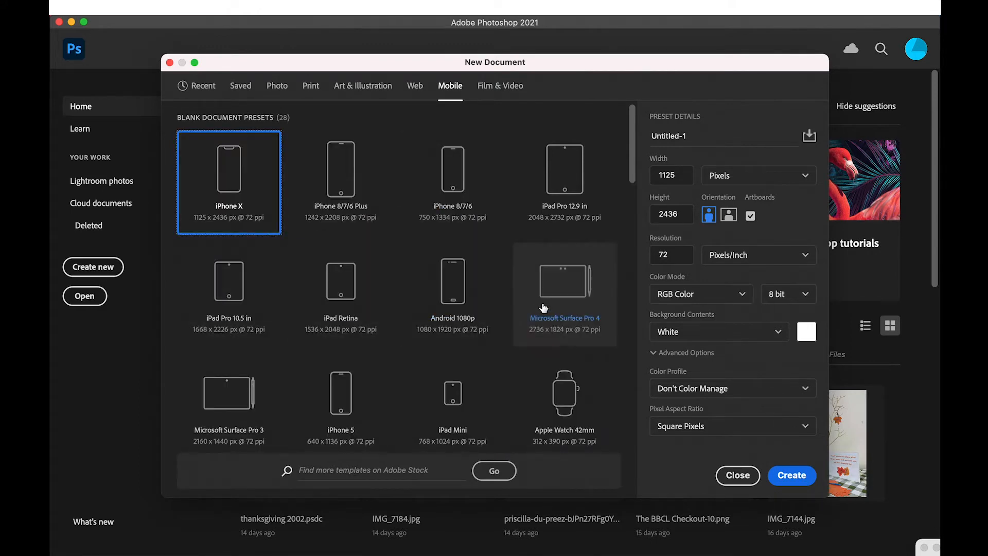
left_click(502, 93)
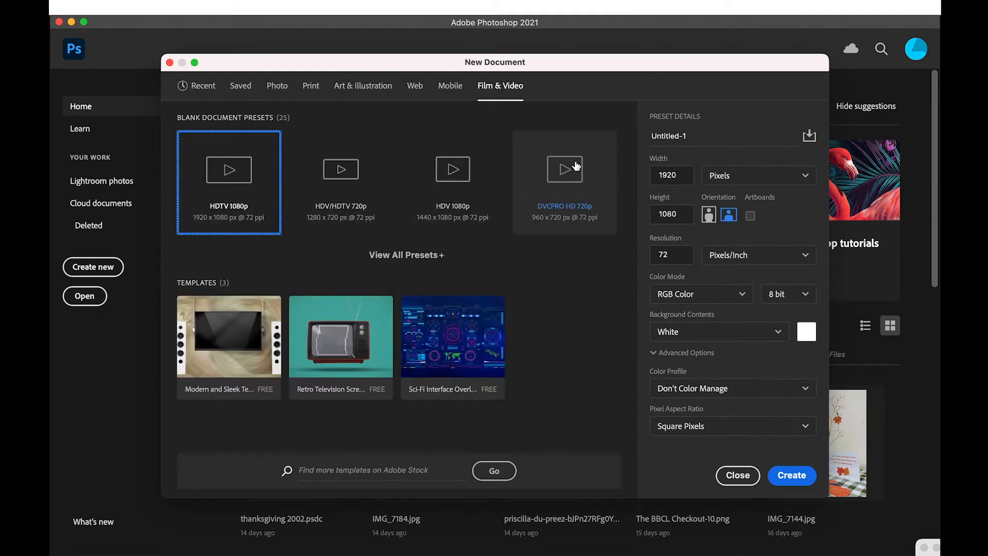
left_click(240, 85)
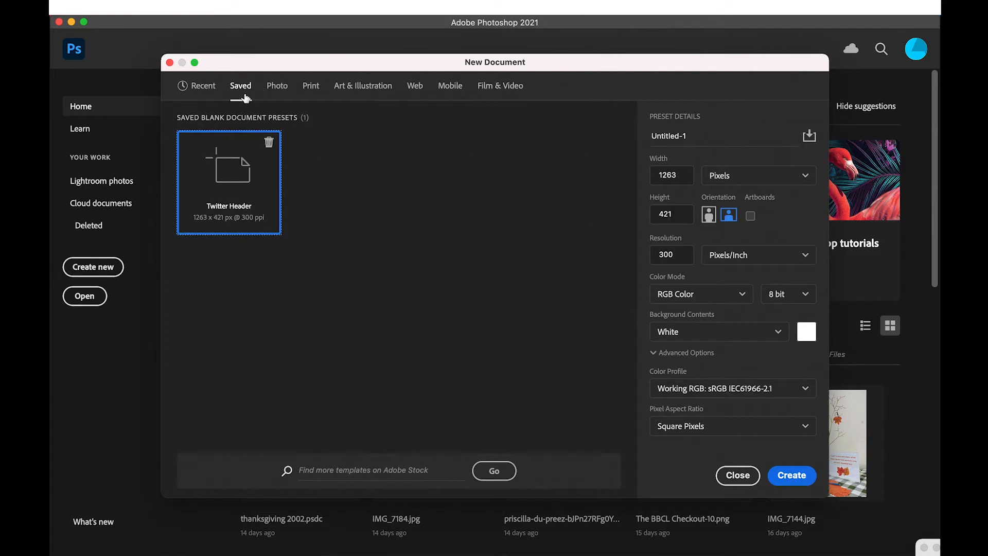
left_click(208, 87)
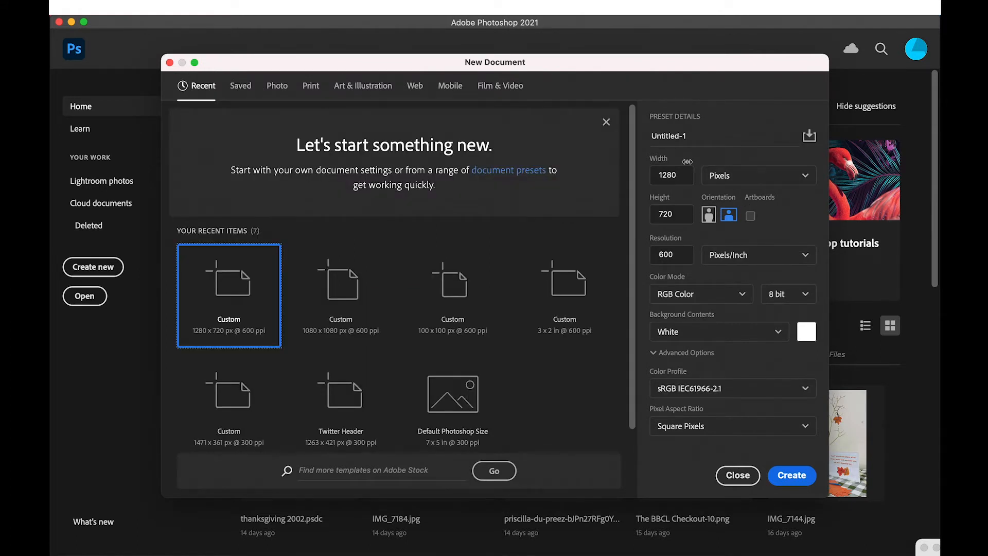
Step: Name the new document "Social Graphic" and keep pixels as its measurement unit
double_click(691, 136)
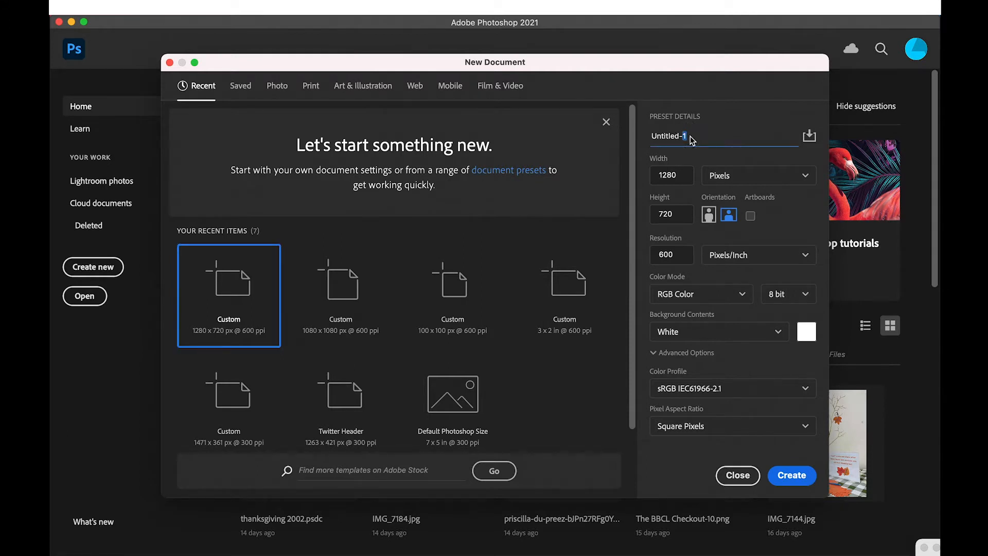
triple_click(690, 137)
type("Social Graphic")
left_click(734, 176)
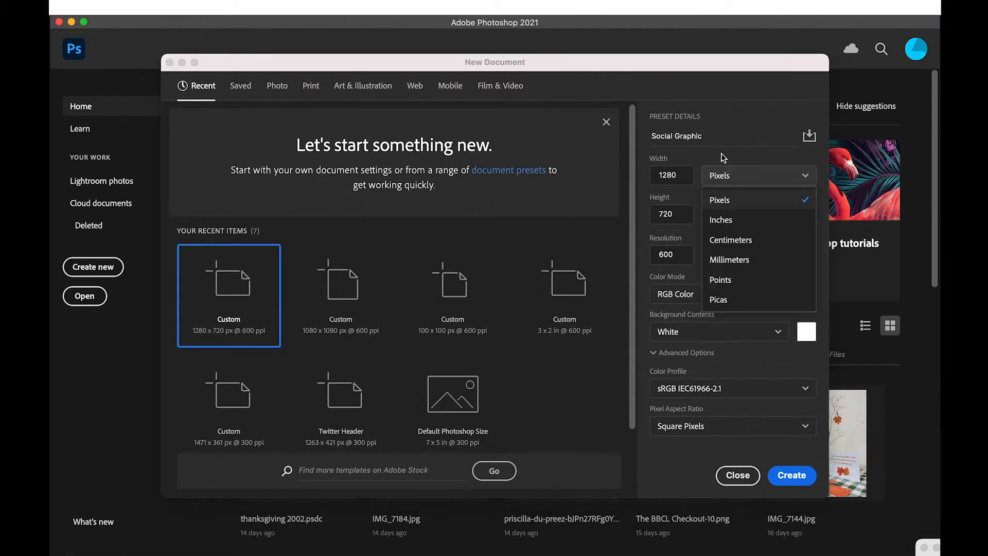
left_click(724, 158)
Step: Set the new document's width and height to 1080 pixels each
left_click(678, 172)
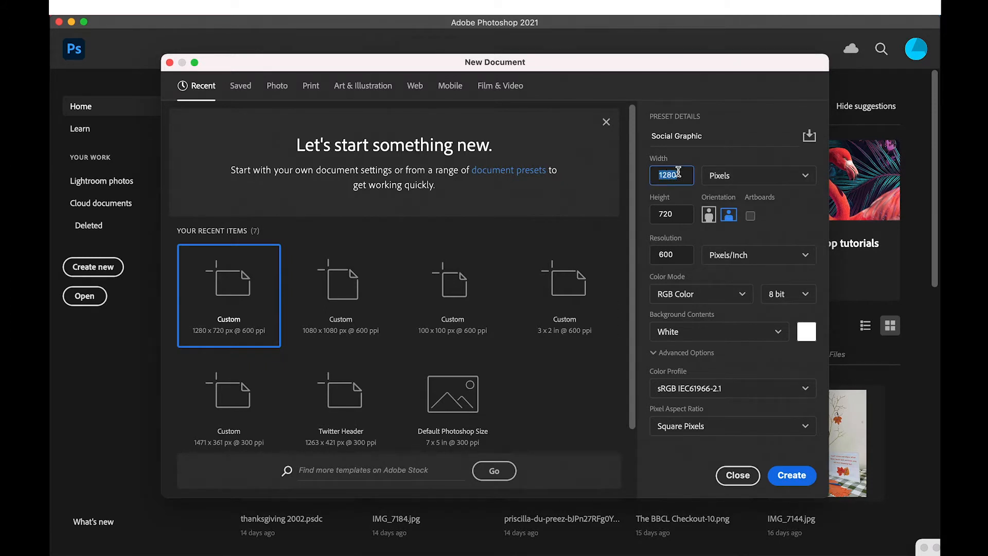
type("1")
left_click(683, 208)
type("10")
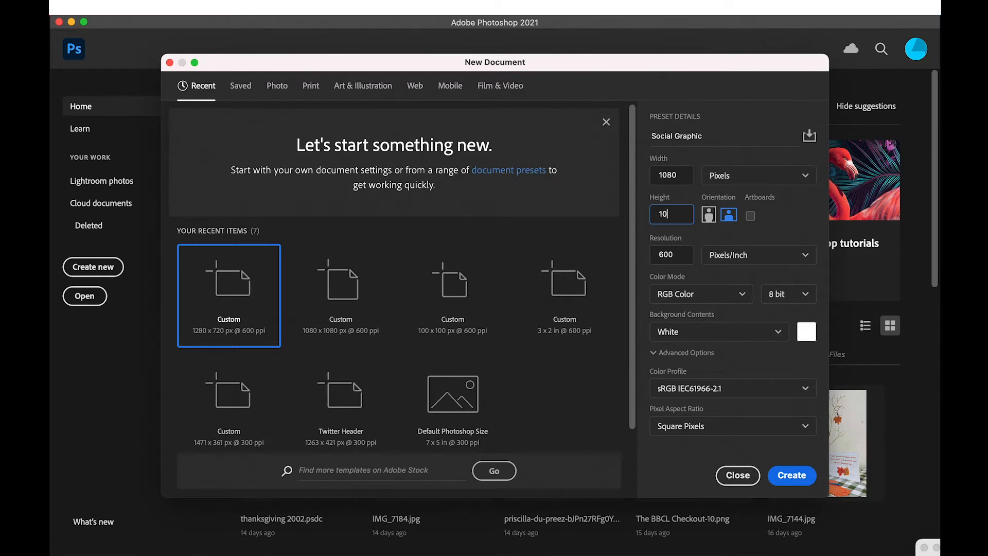
type("90")
key("BackSpace")
left_click(818, 218)
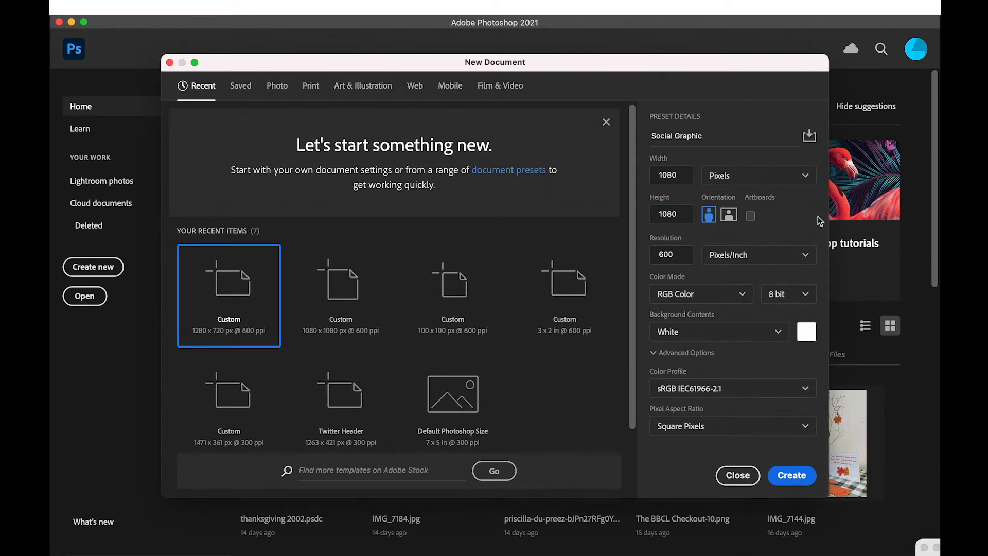
Step: Switch the document's unit to inches and set its size to 8.5 wide by 11 high
left_click(786, 177)
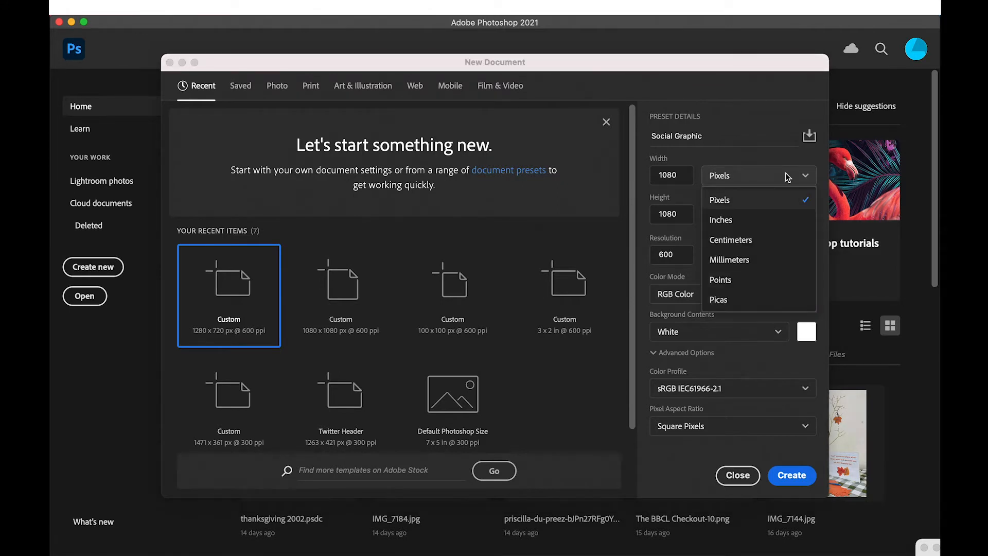
left_click(757, 225)
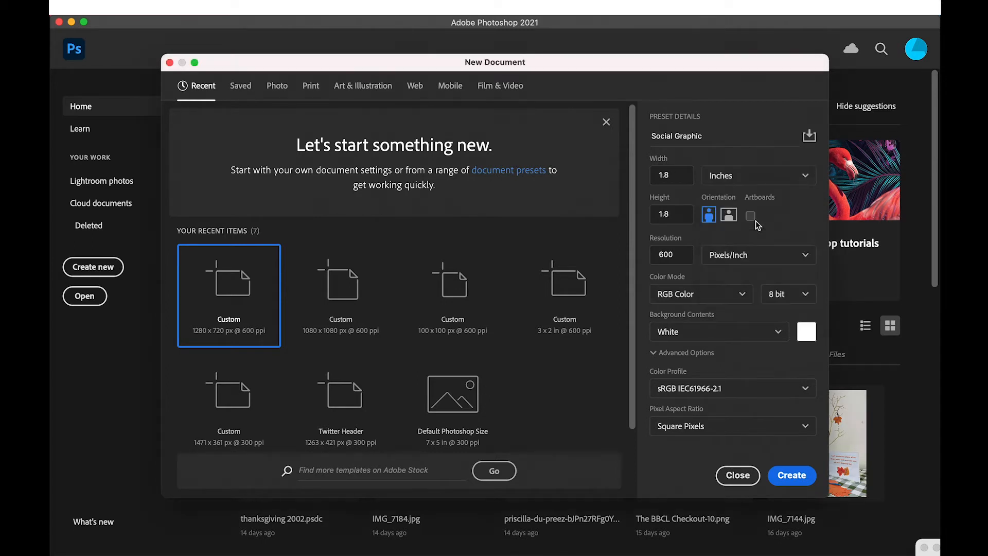
double_click(688, 174)
type("8.5")
double_click(668, 213)
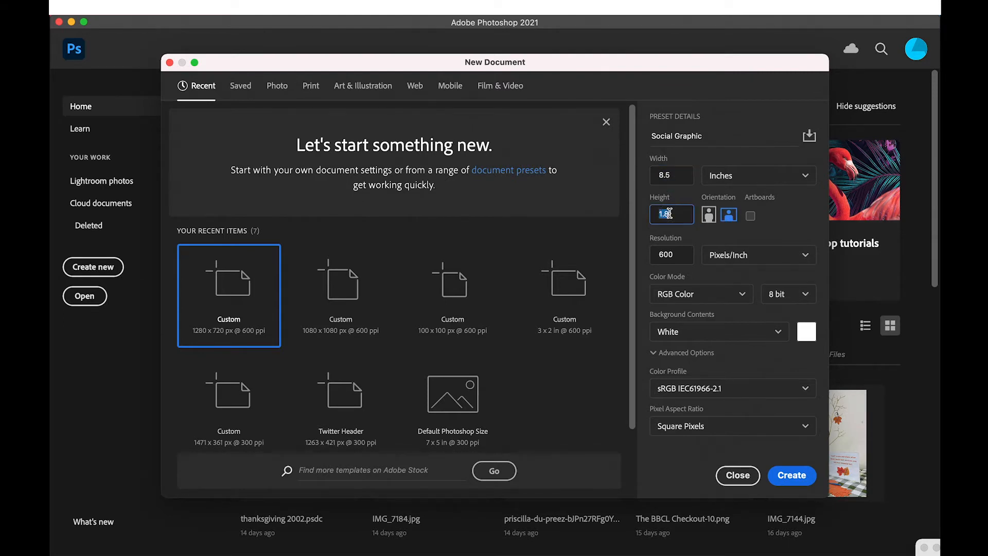
type("11")
Step: Try pixels, centimeters, picas and points as the document's unit, and return it to pixels
left_click(760, 176)
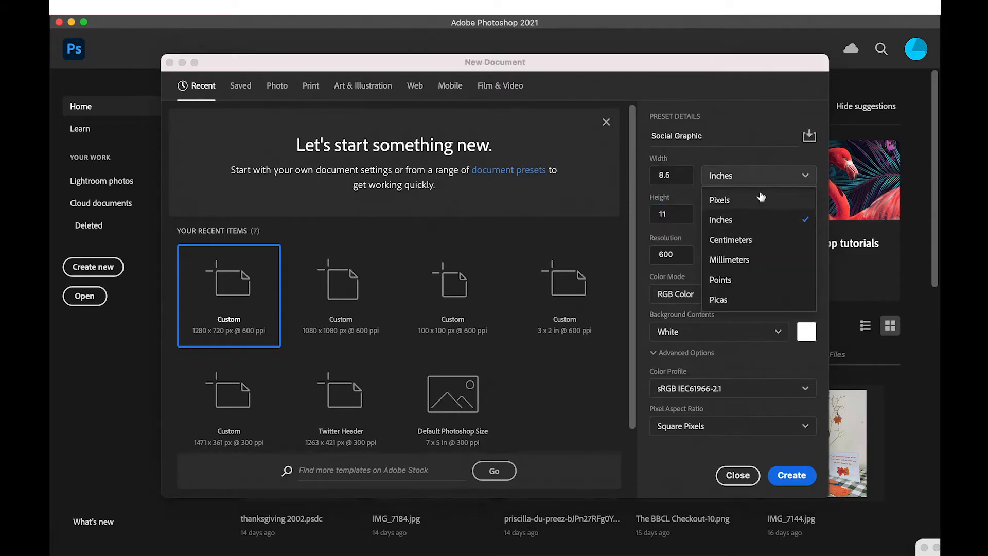
left_click(757, 200)
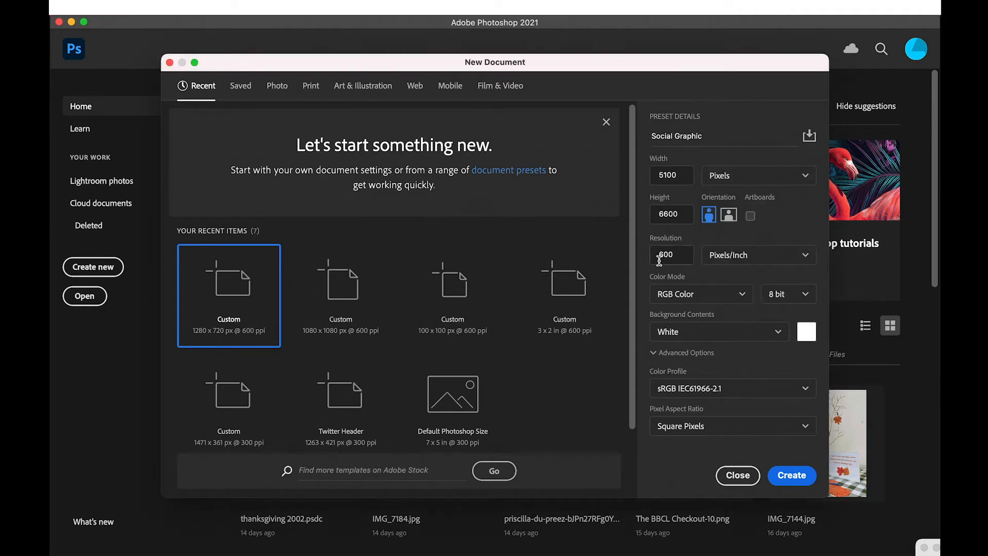
left_click(736, 177)
left_click(747, 238)
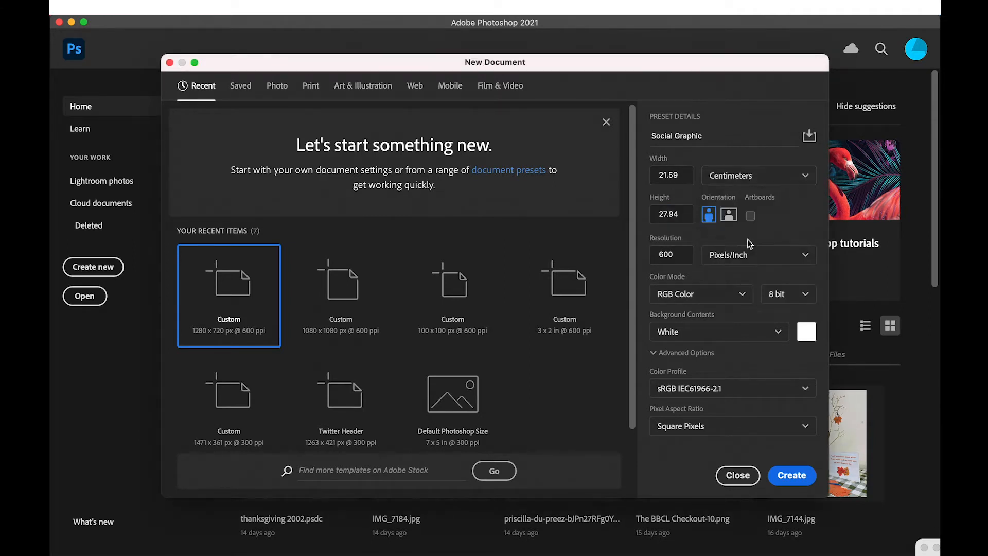
left_click(747, 176)
left_click(747, 299)
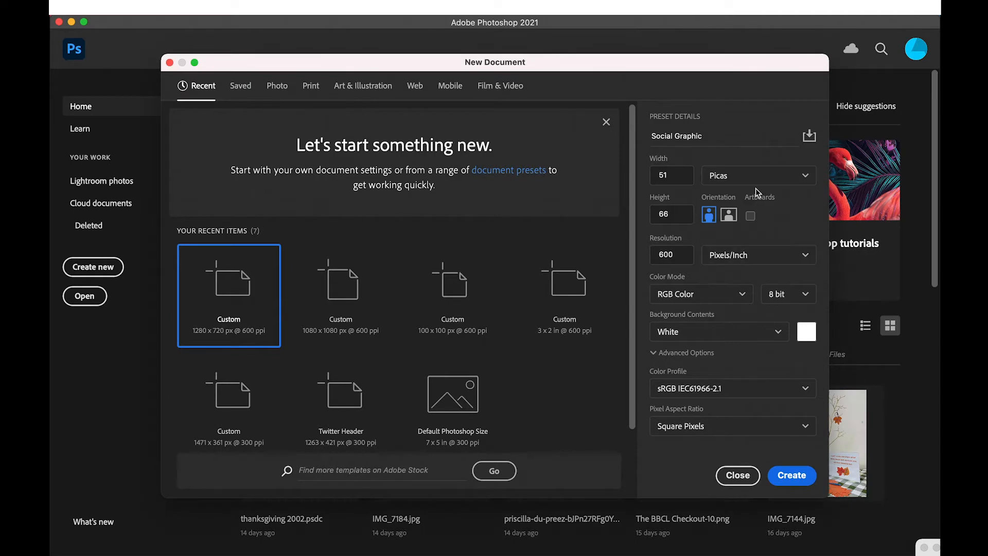
left_click(756, 178)
left_click(765, 286)
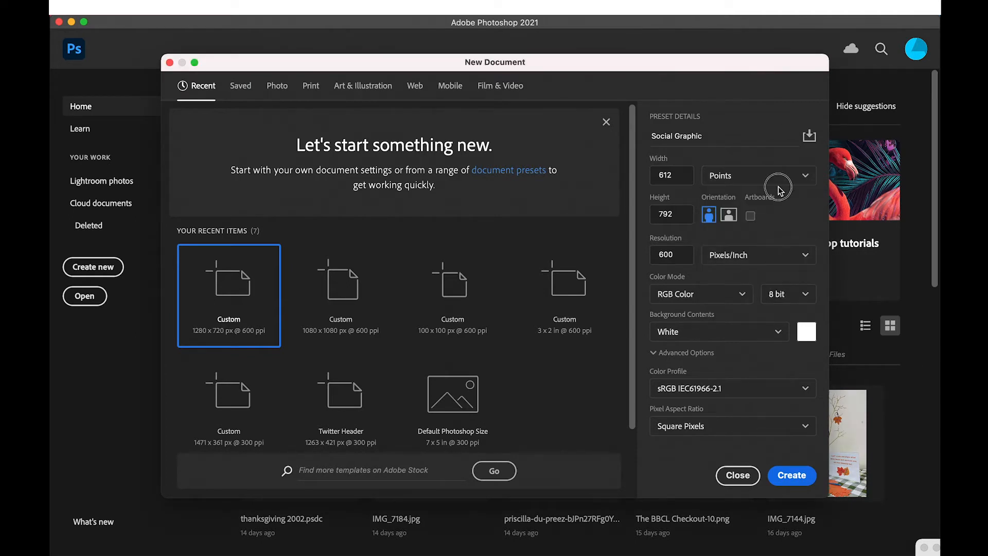
left_click(766, 176)
left_click(748, 198)
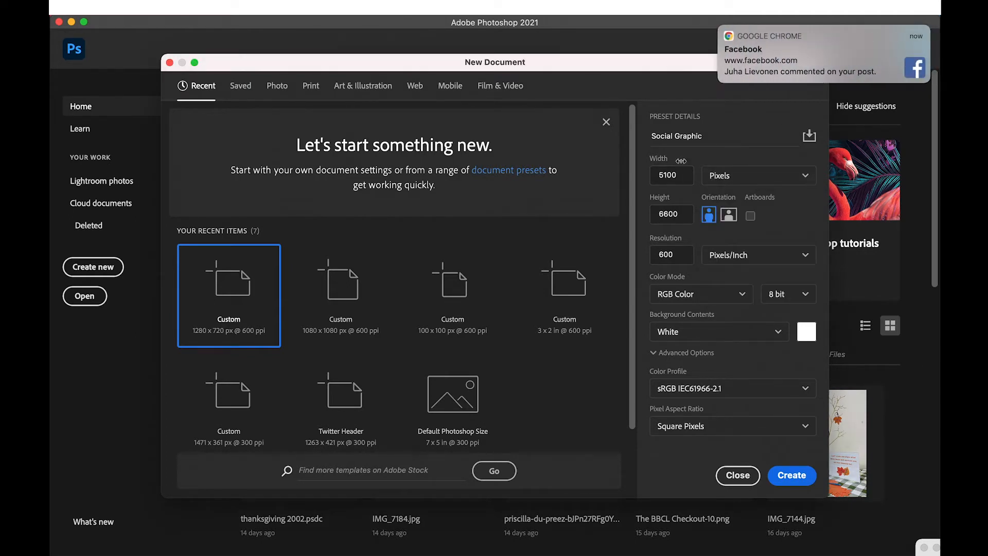
Step: Restore the Social Graphic document's dimensions to 1080 by 1080 pixels
left_click(679, 180)
mouse_move(724, 35)
type("10")
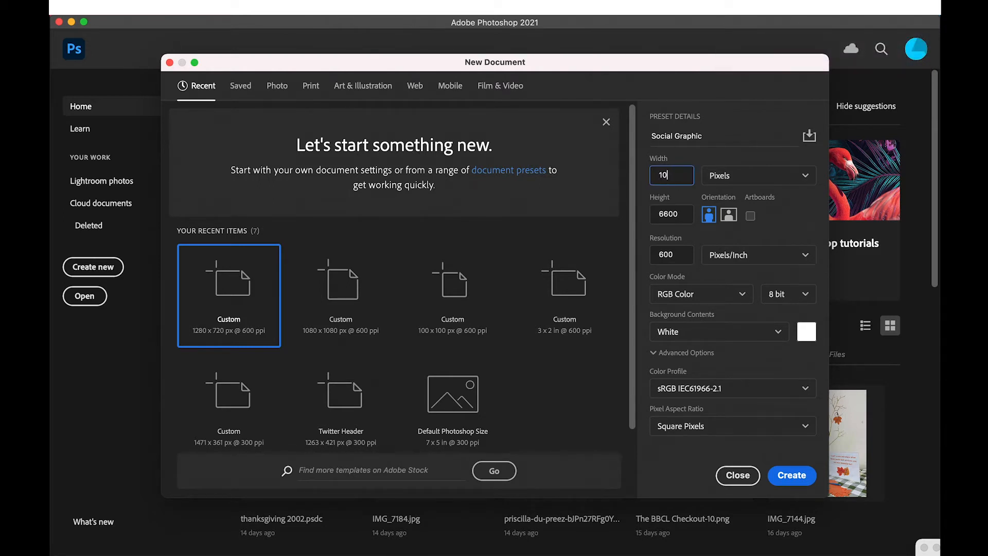
double_click(683, 219)
type("108")
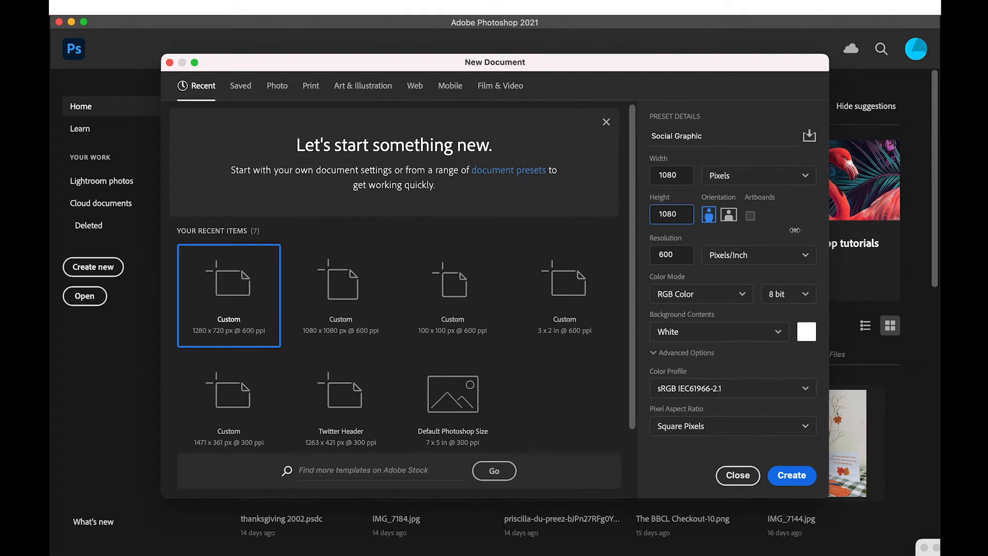
Step: Set the new document's background contents to Transparent
left_click(811, 230)
left_click(737, 255)
double_click(677, 256)
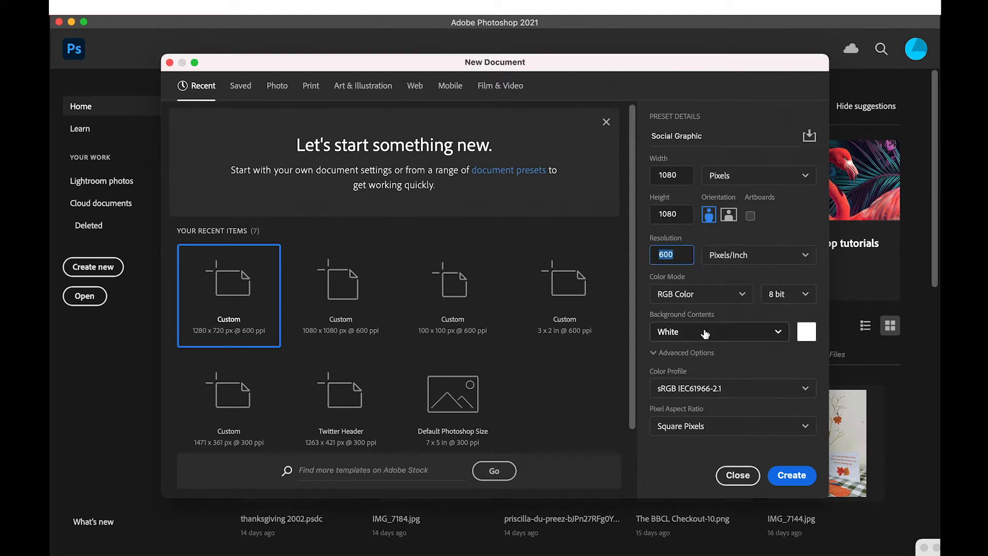
left_click(706, 333)
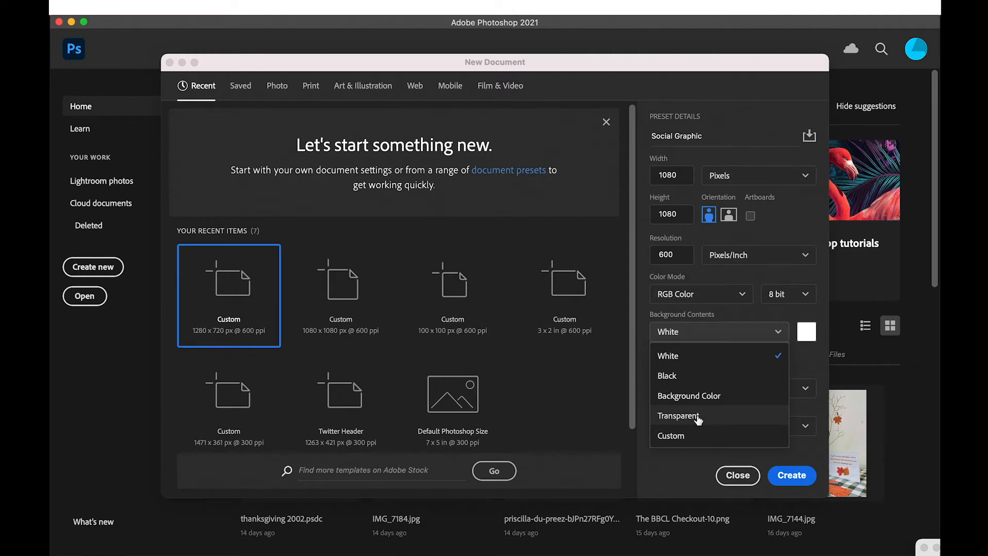
left_click(678, 416)
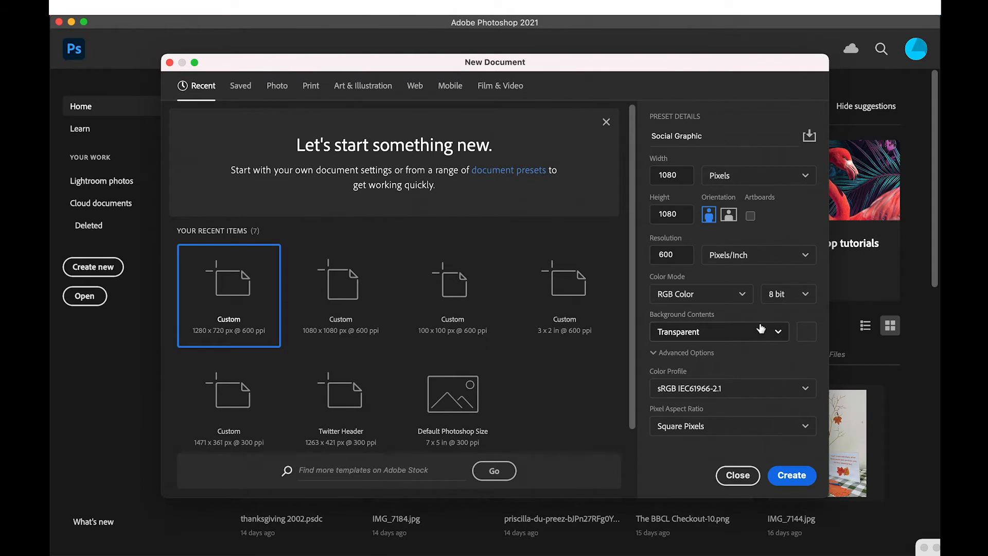
Step: Set the background contents to White and create the Social Graphic document
left_click(746, 334)
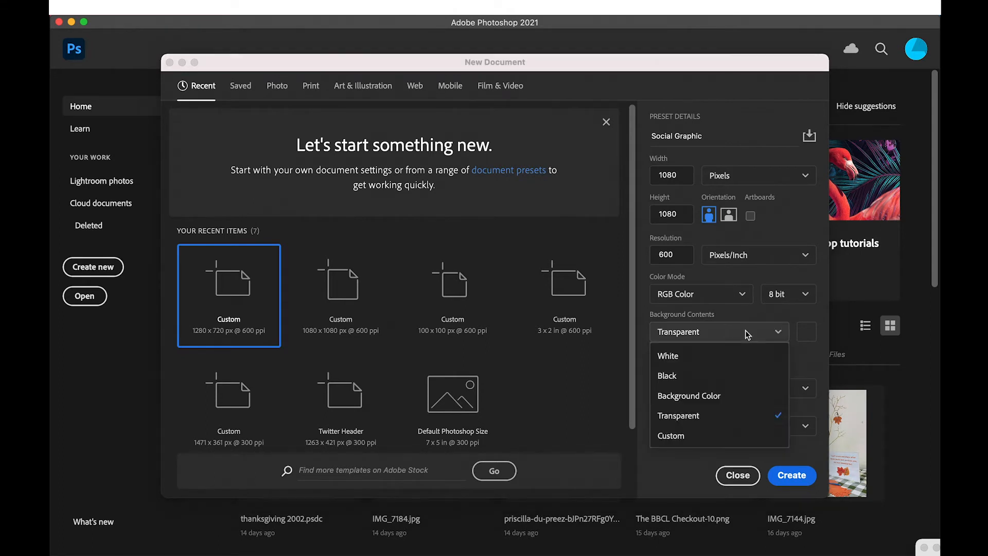
left_click(739, 355)
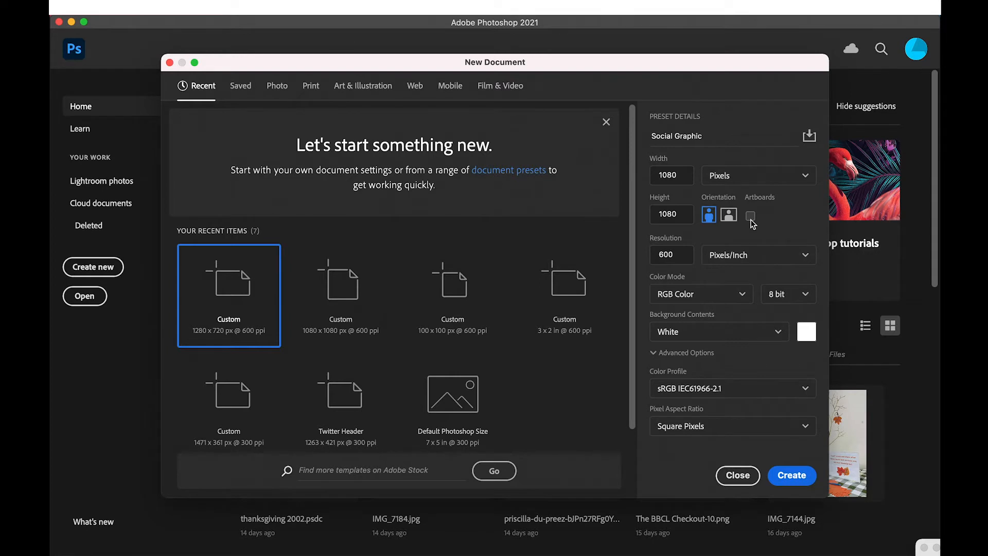
left_click(799, 483)
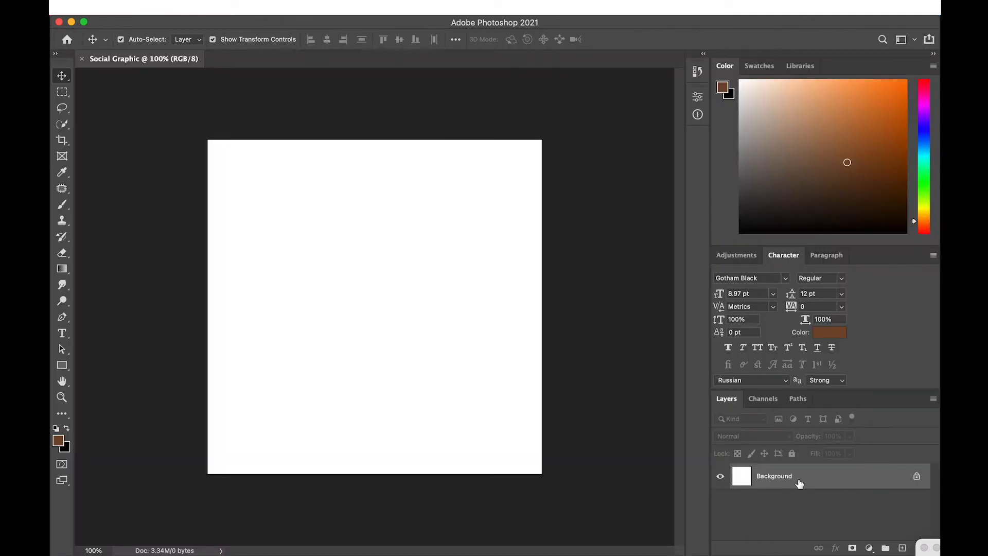
scroll(380, 293, "up", 5)
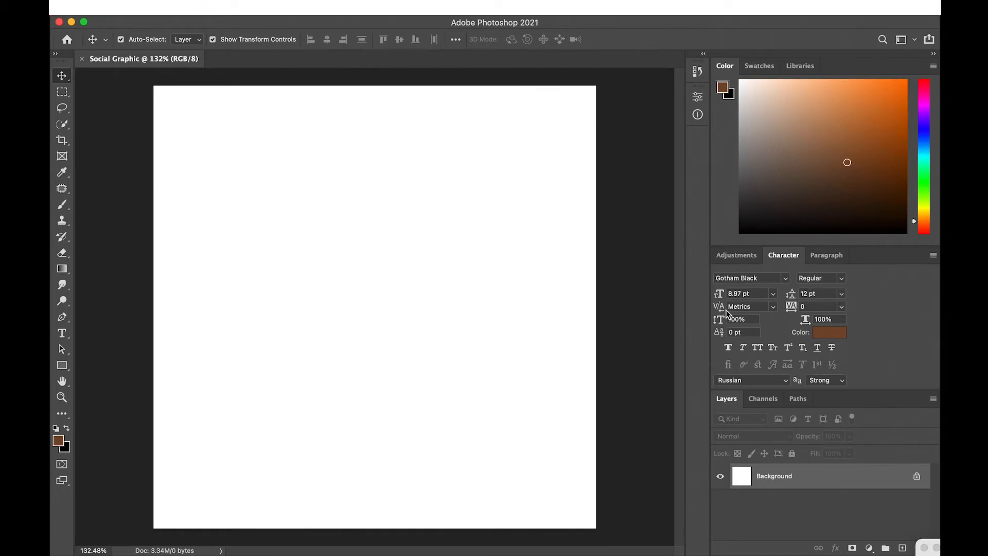
Step: Switch to the Photography workspace and briefly open one of its collapsed panels
left_click(452, 10)
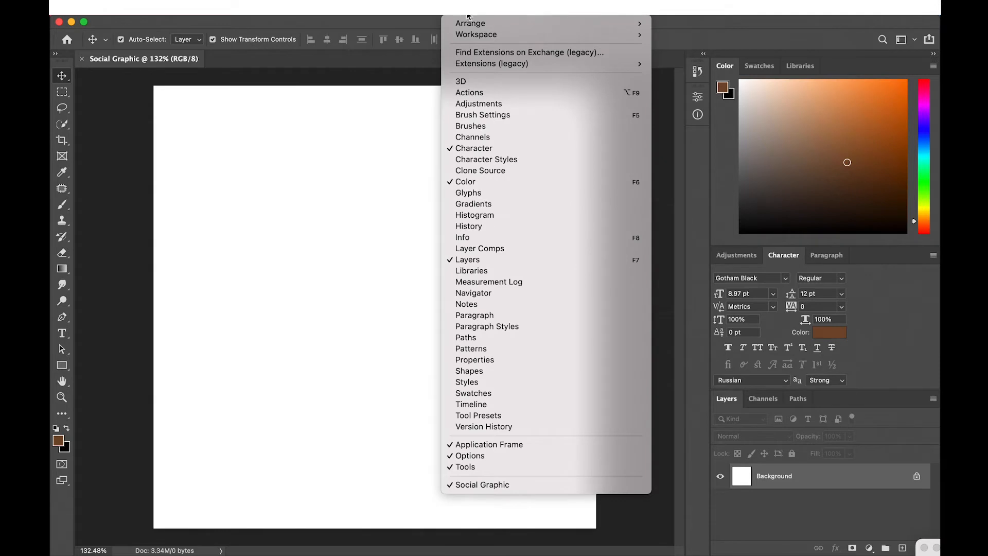
mouse_move(469, 37)
mouse_move(633, 34)
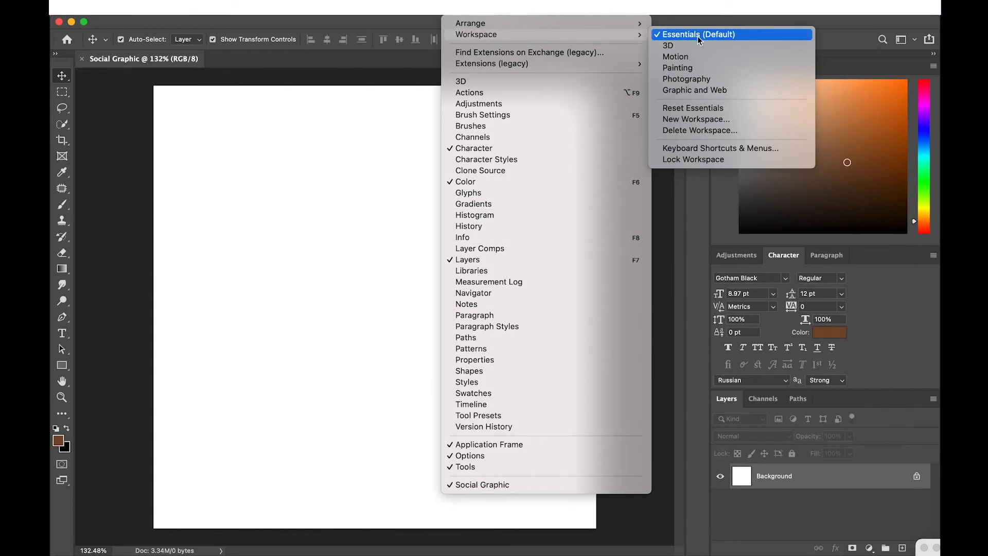
left_click(695, 80)
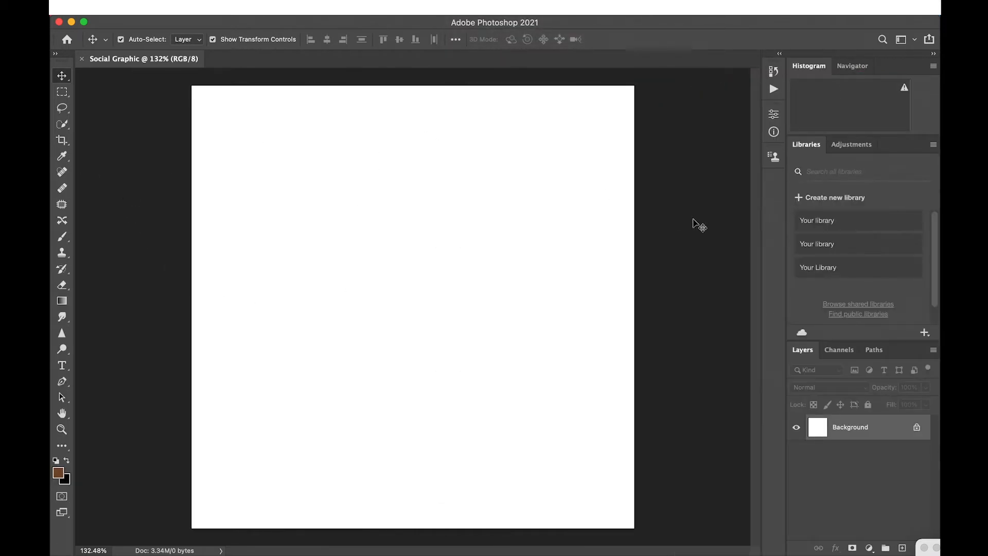
left_click(775, 116)
left_click(775, 116)
Step: Try the Graphic and Web workspace and return to Essentials (Default)
left_click(478, 17)
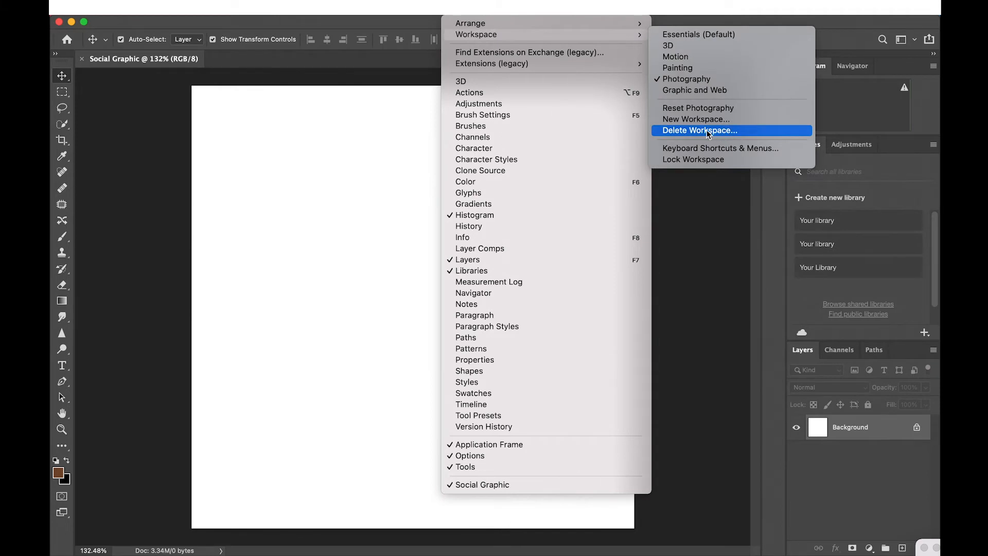
left_click(688, 93)
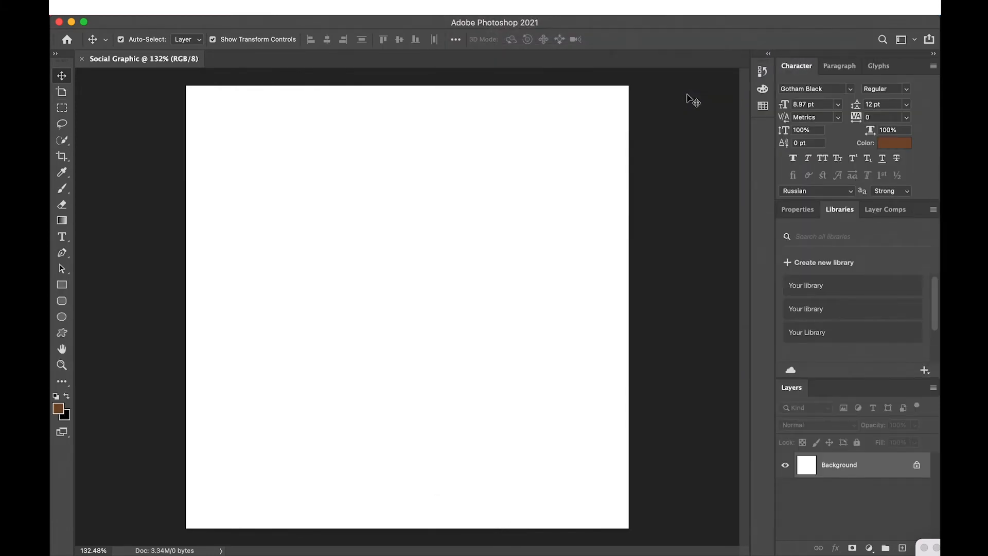
left_click(480, 17)
mouse_move(478, 35)
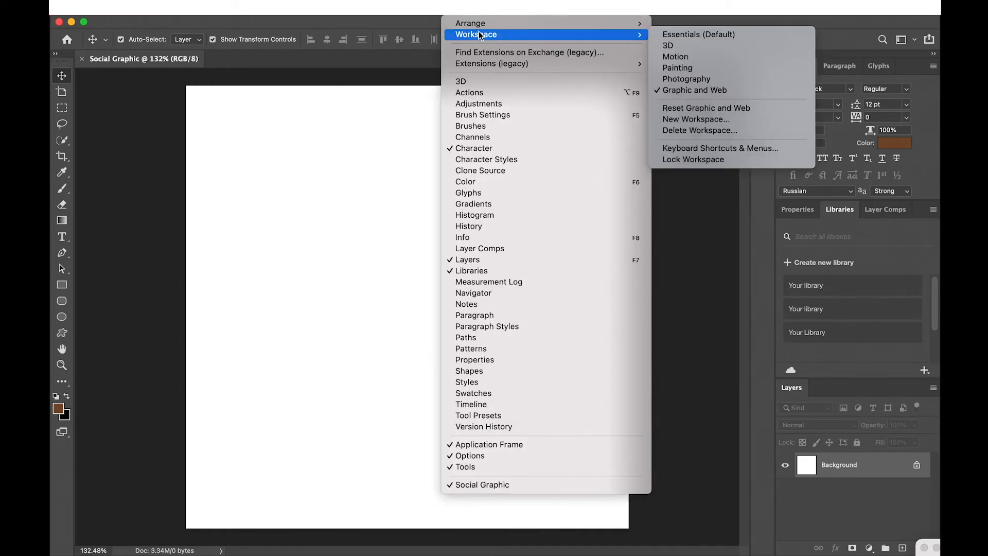
left_click(698, 38)
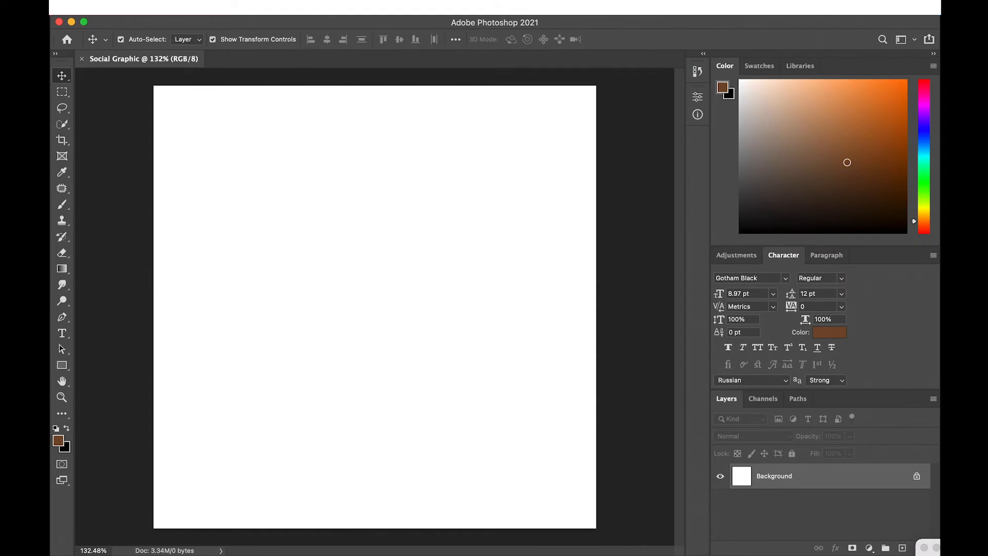
left_click(463, 16)
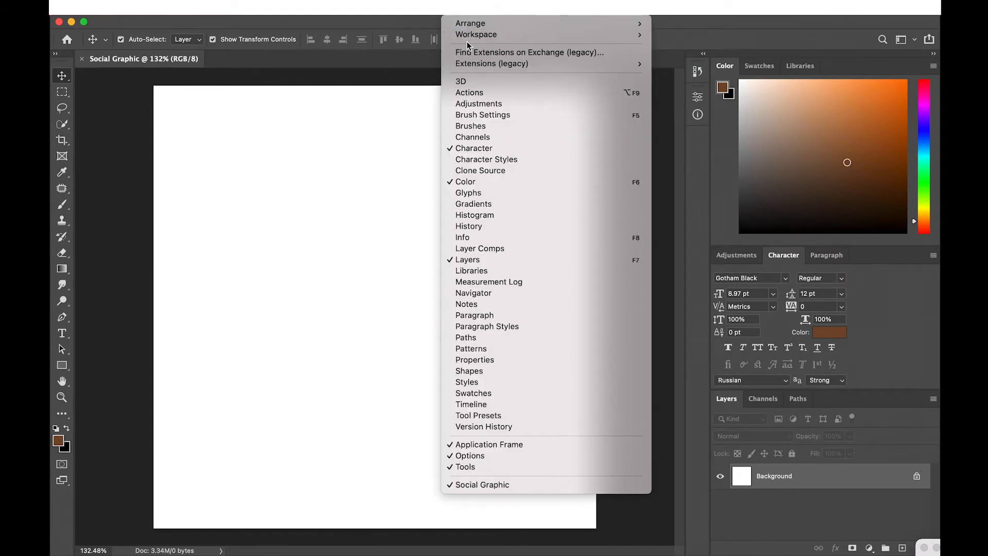
mouse_move(471, 36)
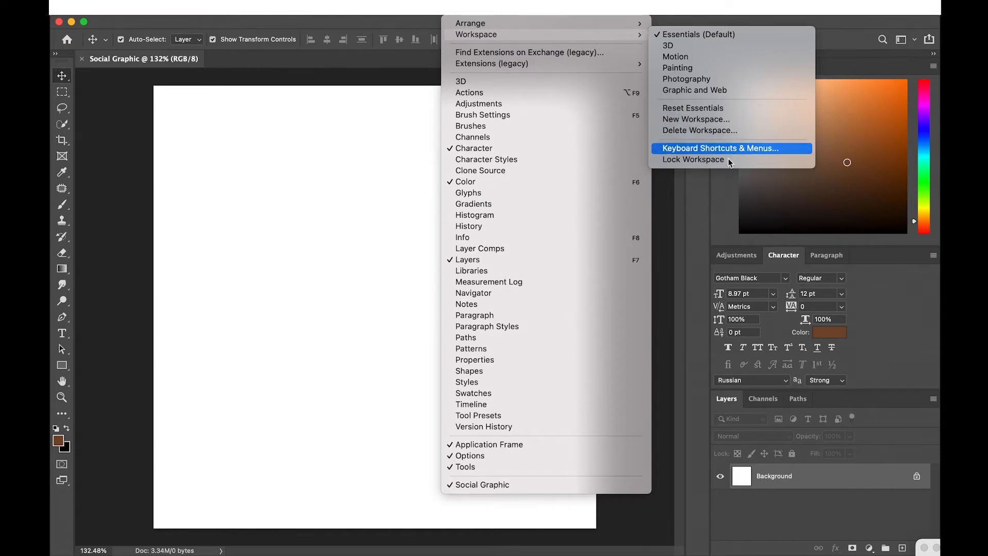
left_click(260, 242)
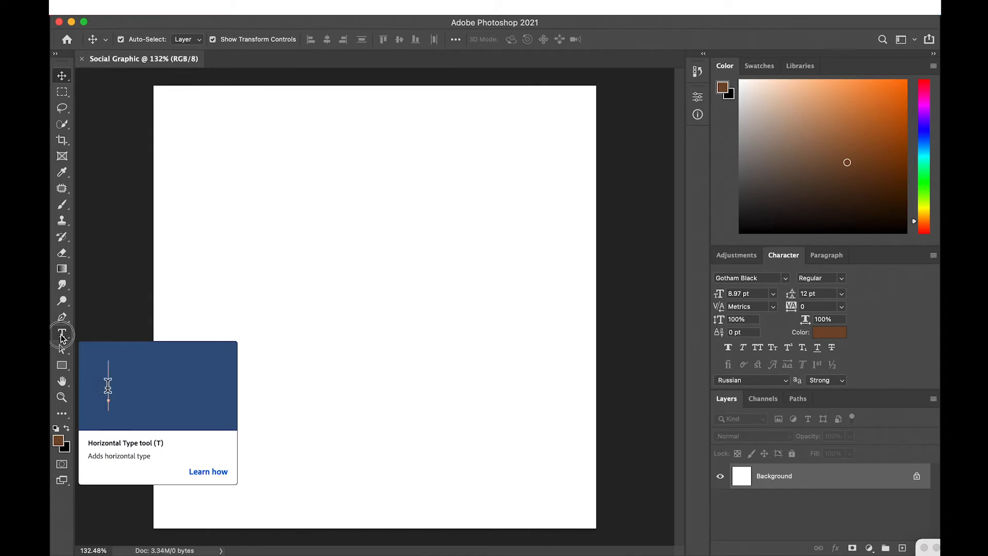
Step: Add a horizontal text line reading "Boynton Beach City Library" in the upper part of the canvas
left_click(62, 334)
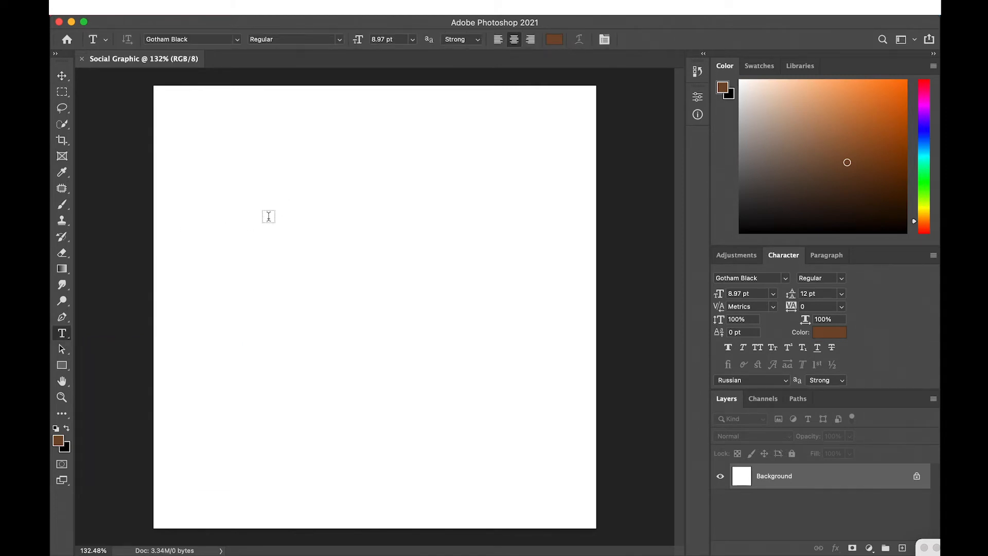
left_click(269, 217)
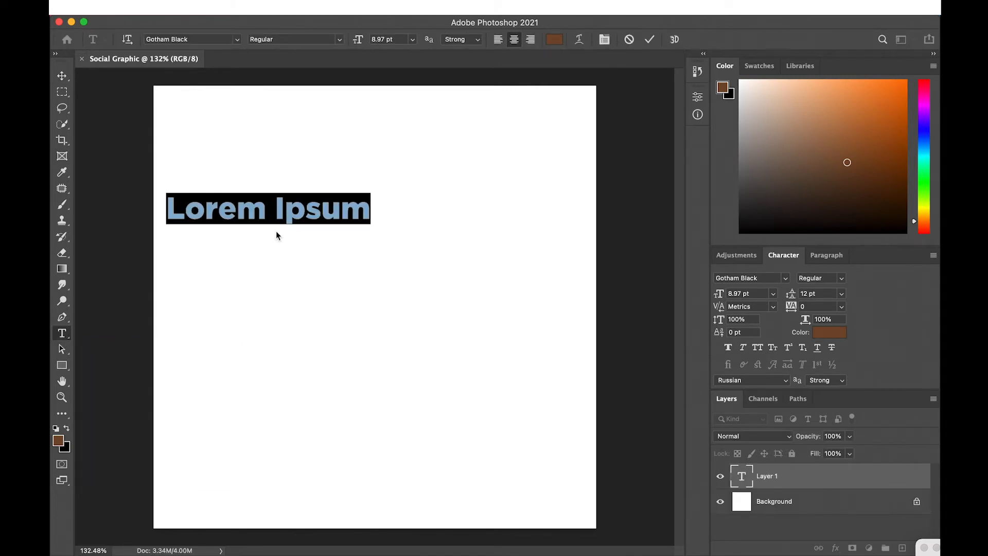
type("Boyt")
key("BackSpace")
type("nton")
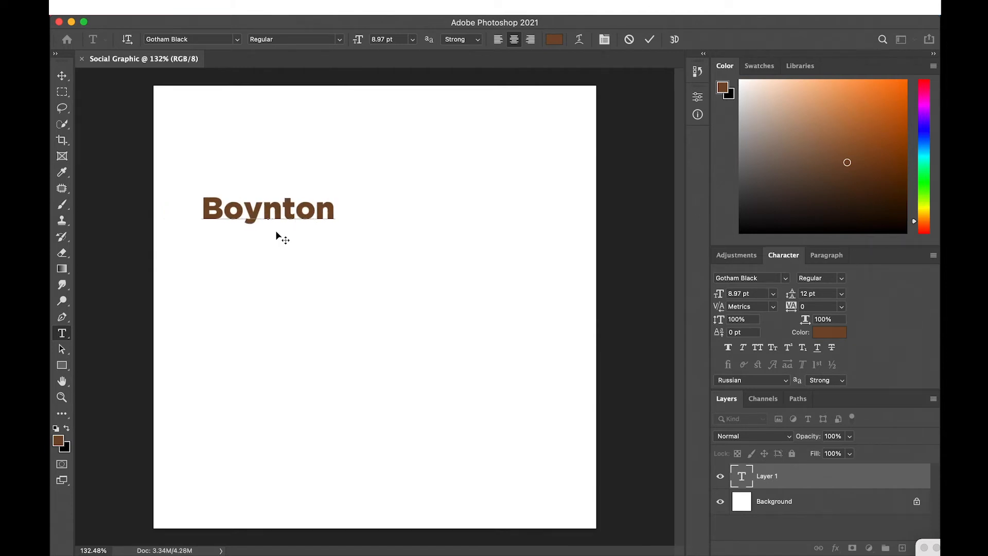
type(" Beach")
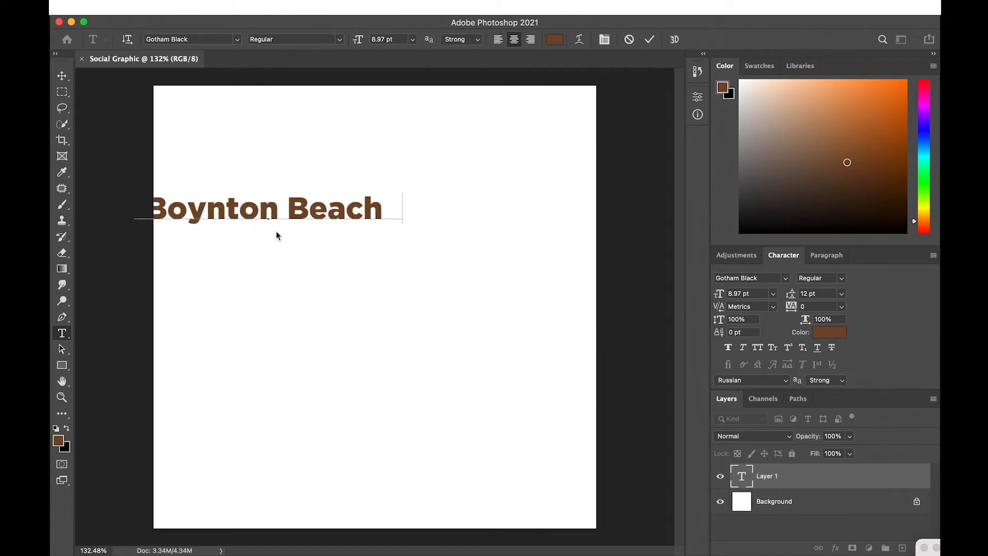
type(" City Libra")
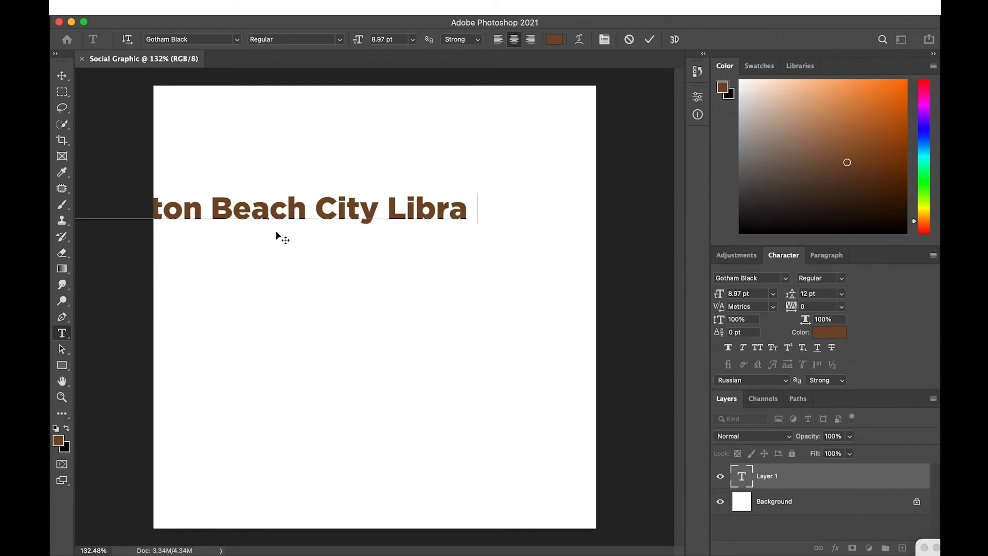
type("ry")
Step: Move the library text fully onto the canvas, centred horizontally and just above the vertical middle
left_click(62, 76)
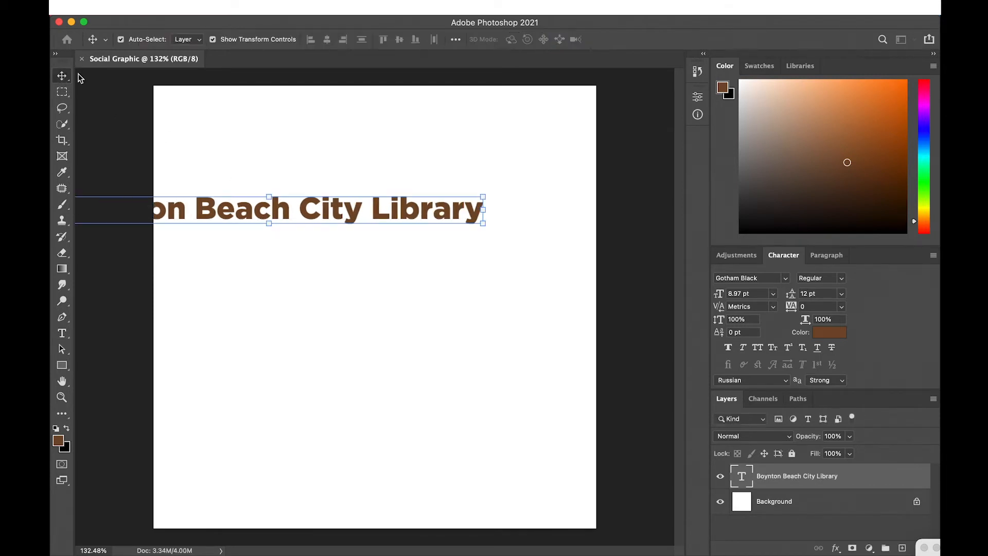
left_click_drag(416, 212, 511, 220)
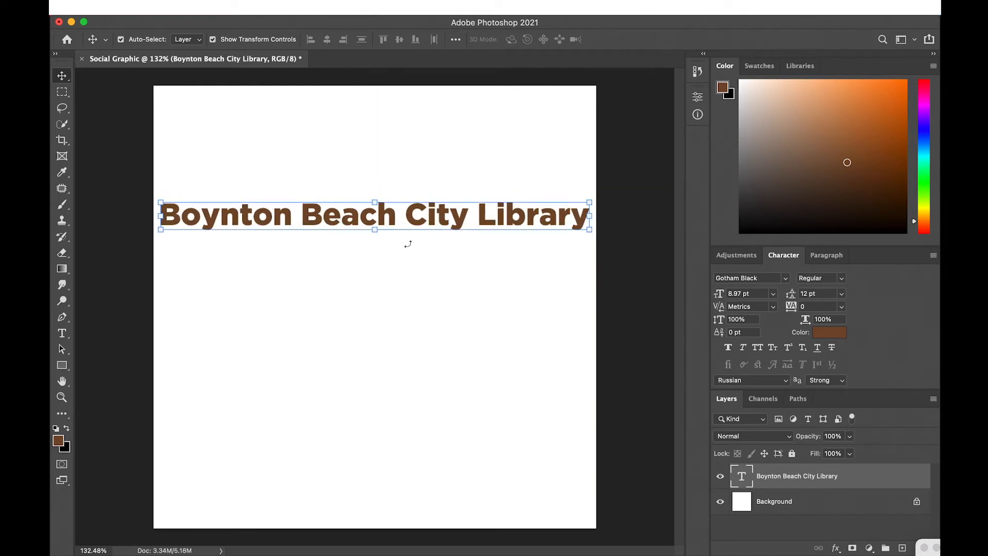
left_click_drag(412, 217, 444, 289)
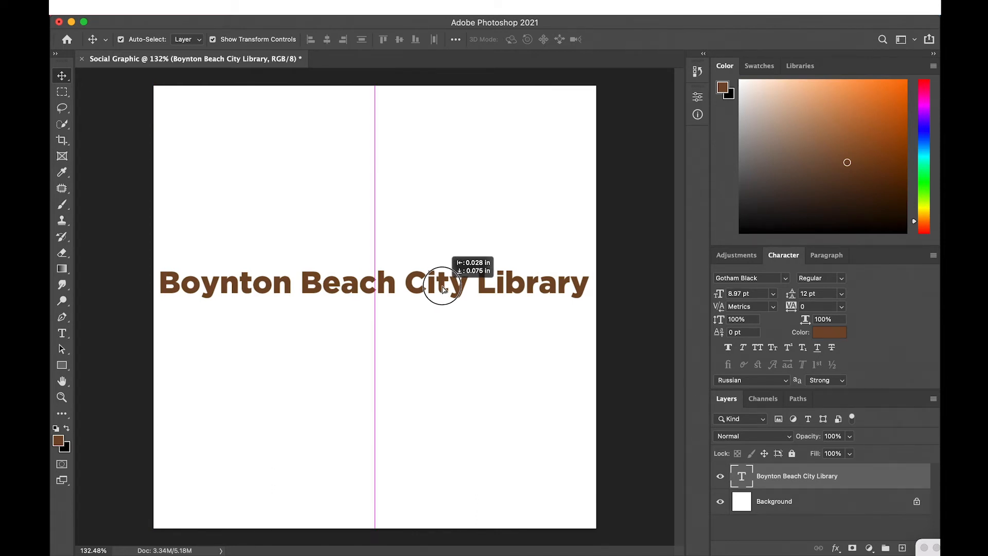
mouse_move(443, 289)
left_mouse_down()
mouse_move(448, 269)
mouse_move(451, 303)
left_mouse_up()
left_click(442, 289)
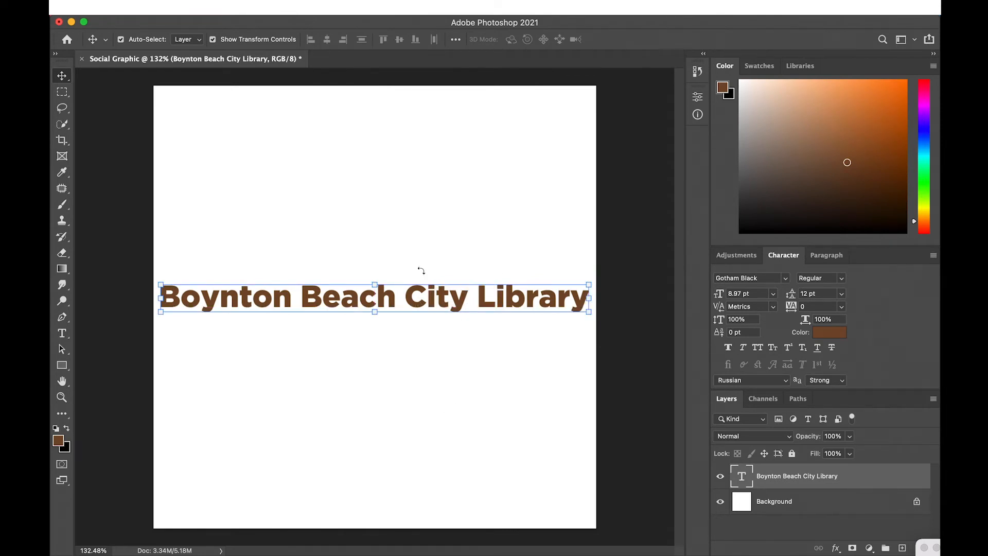
left_click(430, 222)
left_click(421, 308)
left_click(200, 40)
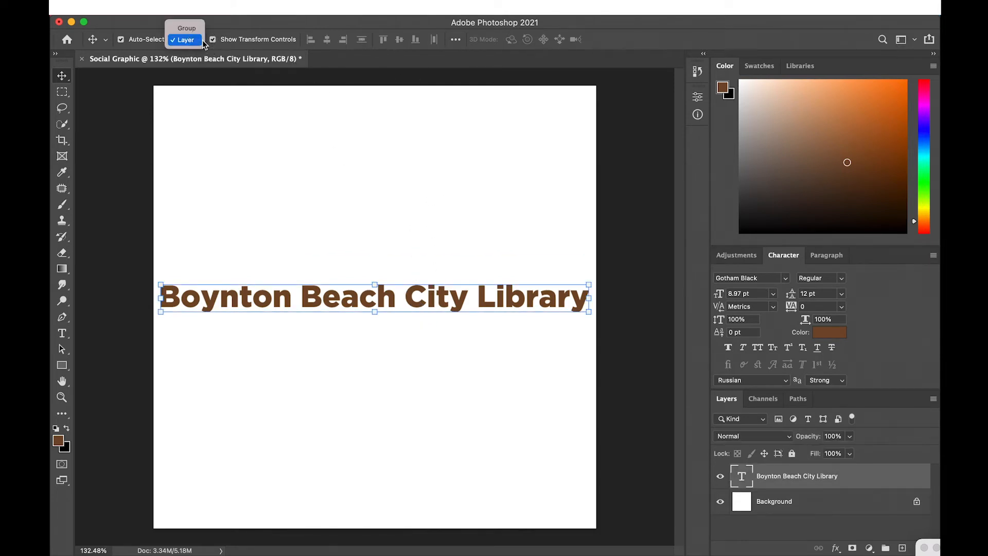
left_click(332, 40)
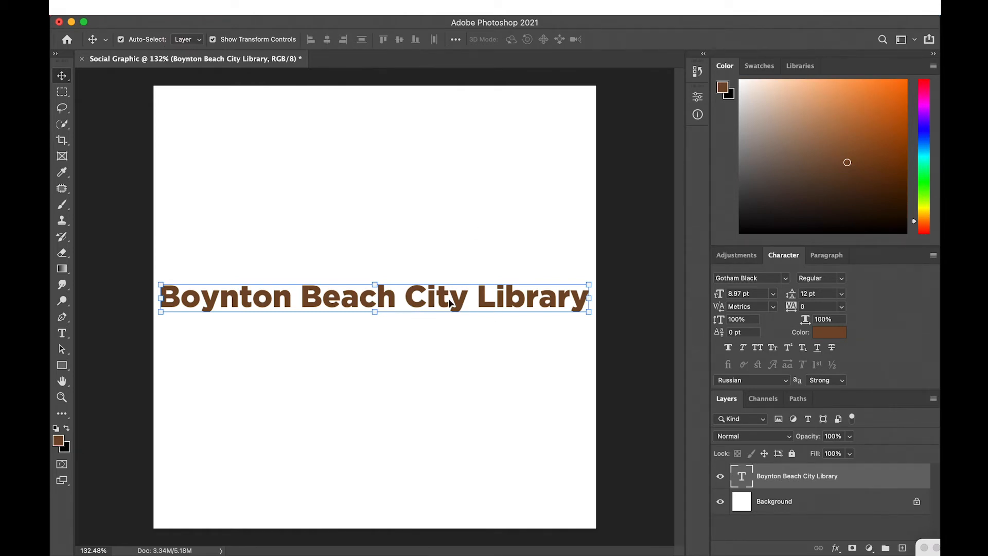
left_click(738, 260)
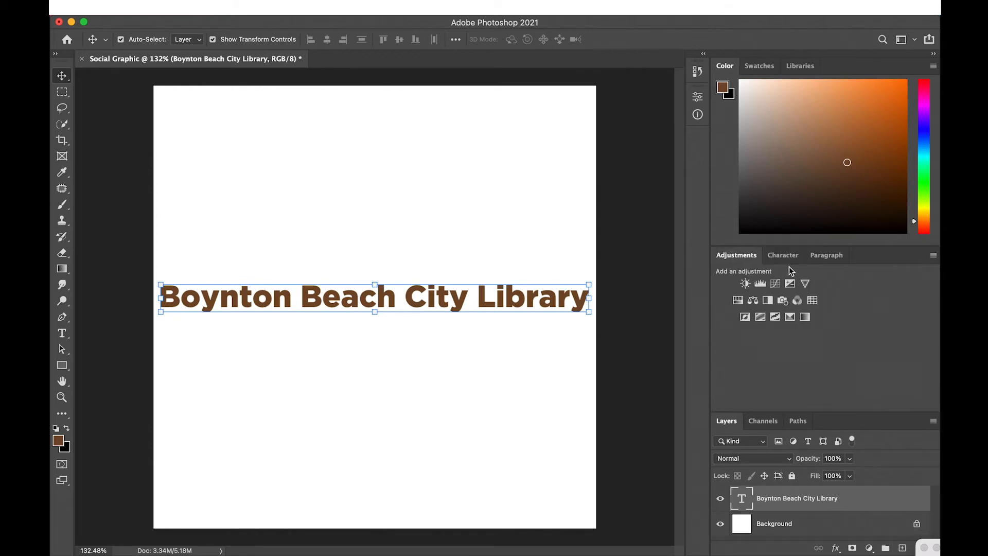
left_click(787, 258)
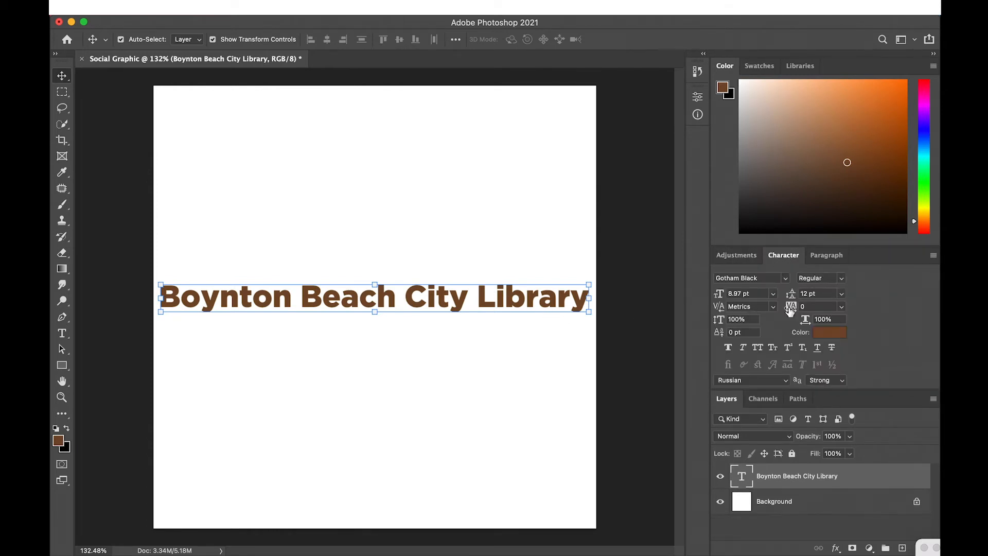
Step: Change the library text's font to Avenir, trying the Black style before choosing Book
left_click(786, 279)
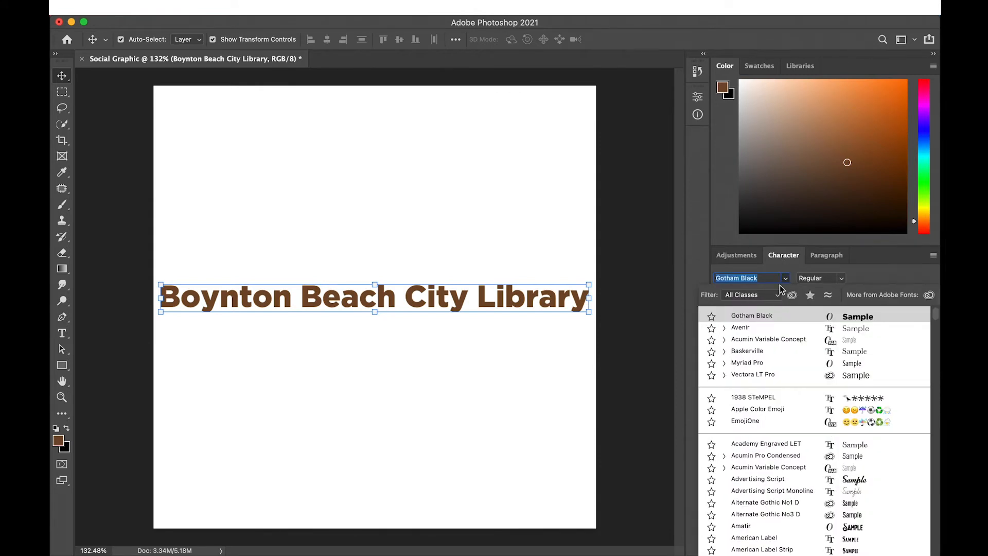
left_click(722, 328)
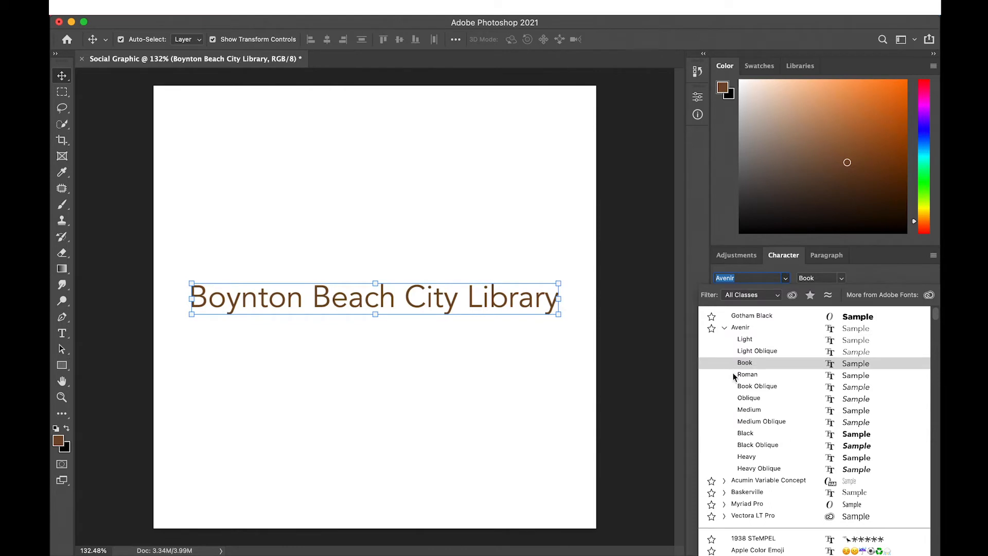
left_click(745, 434)
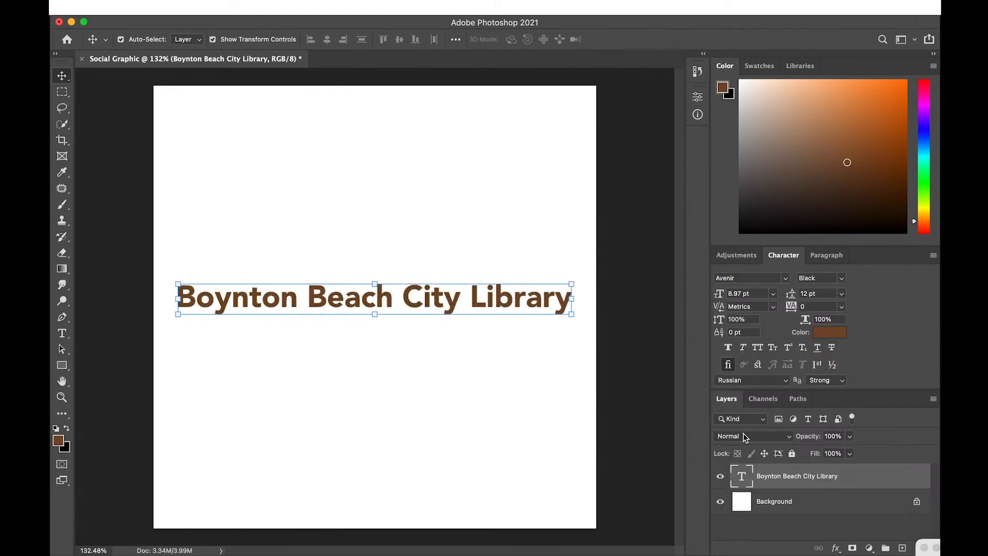
left_click(842, 280)
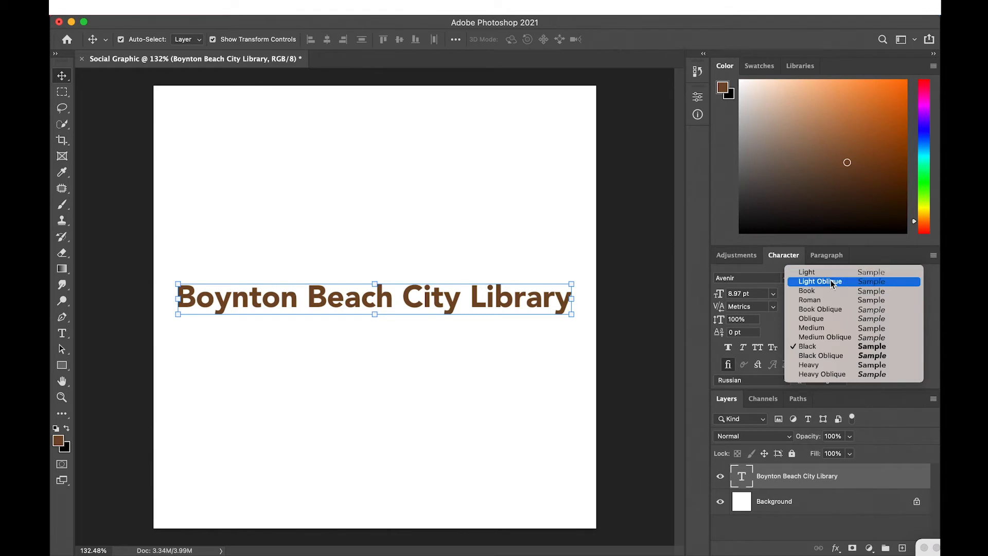
left_click(834, 291)
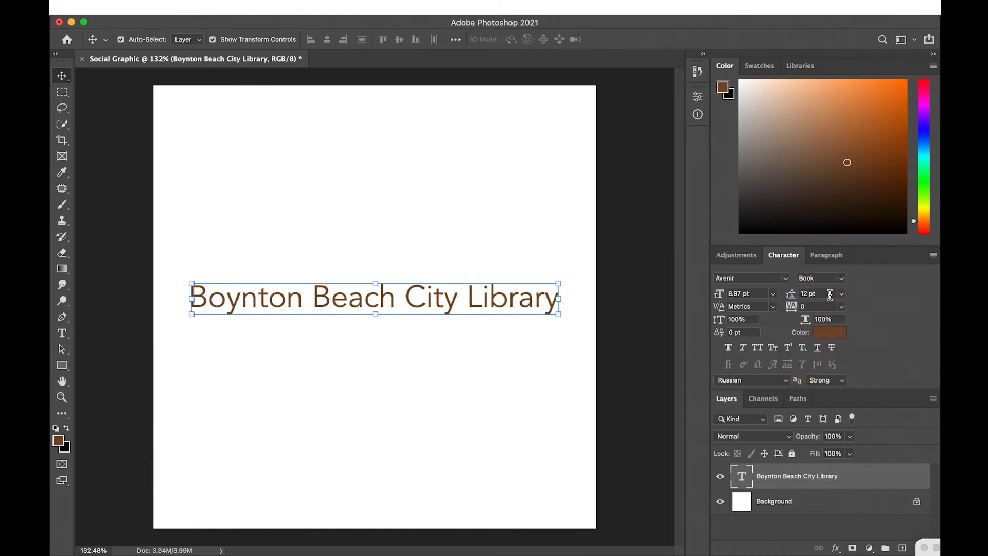
Step: Set the library text's Avenir font style to Heavy after trying Medium Oblique
left_click(846, 281)
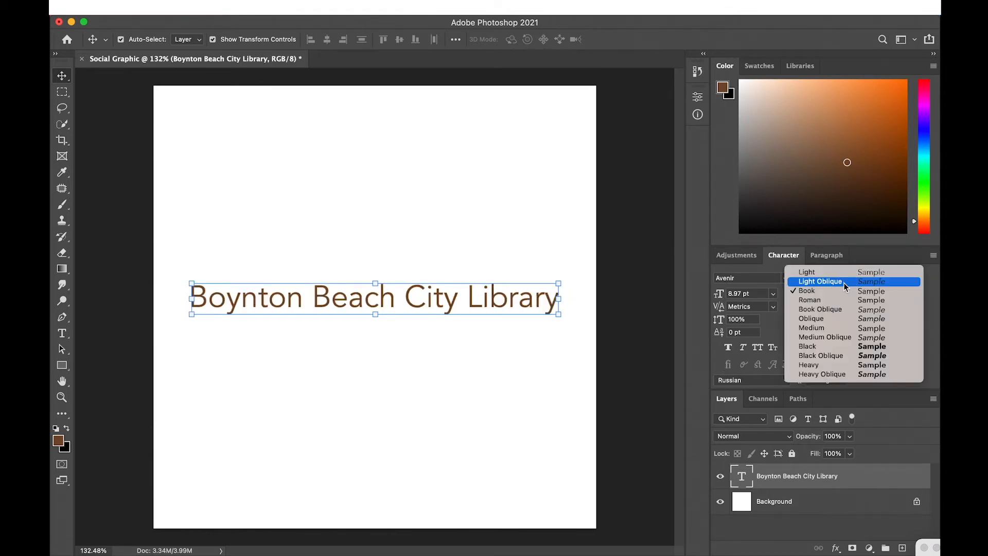
left_click(844, 337)
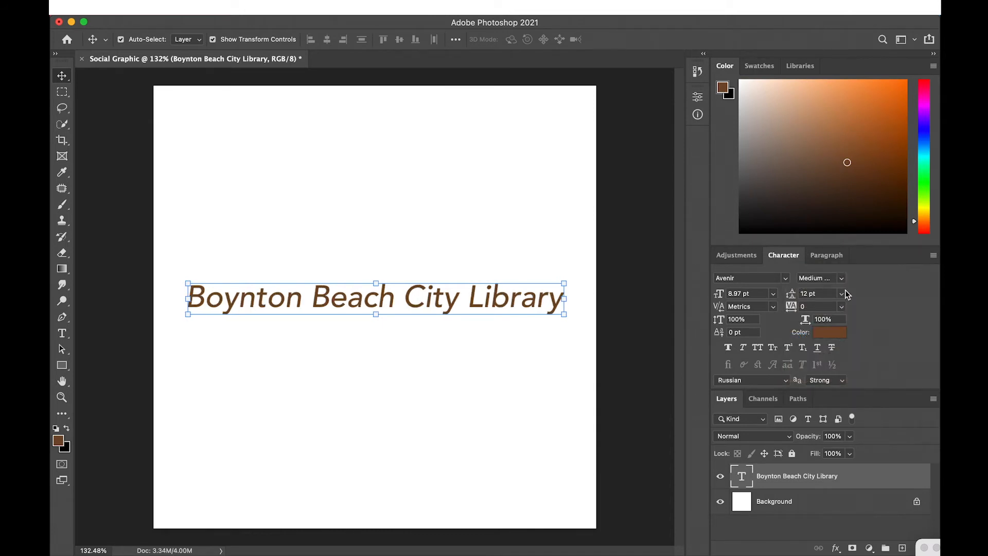
left_click(842, 284)
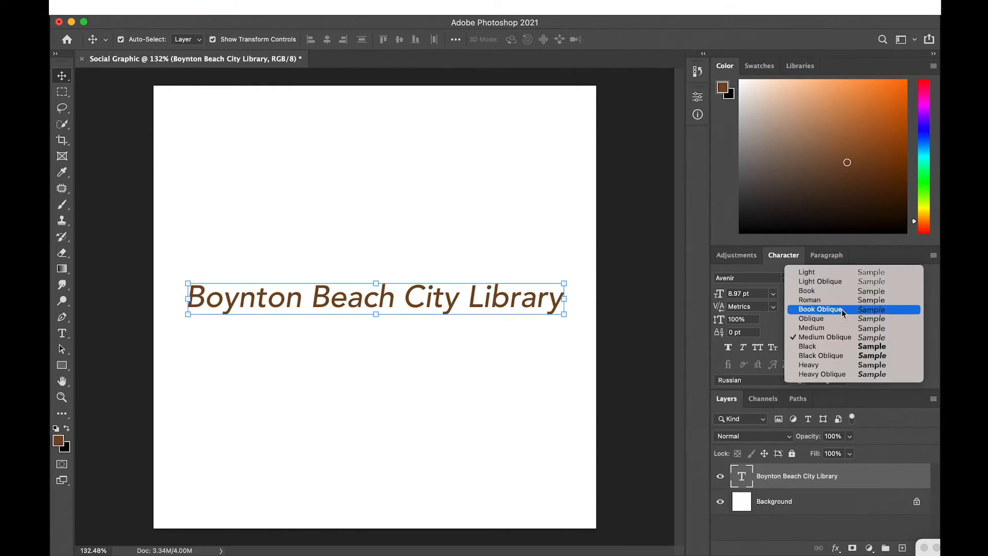
left_click(837, 369)
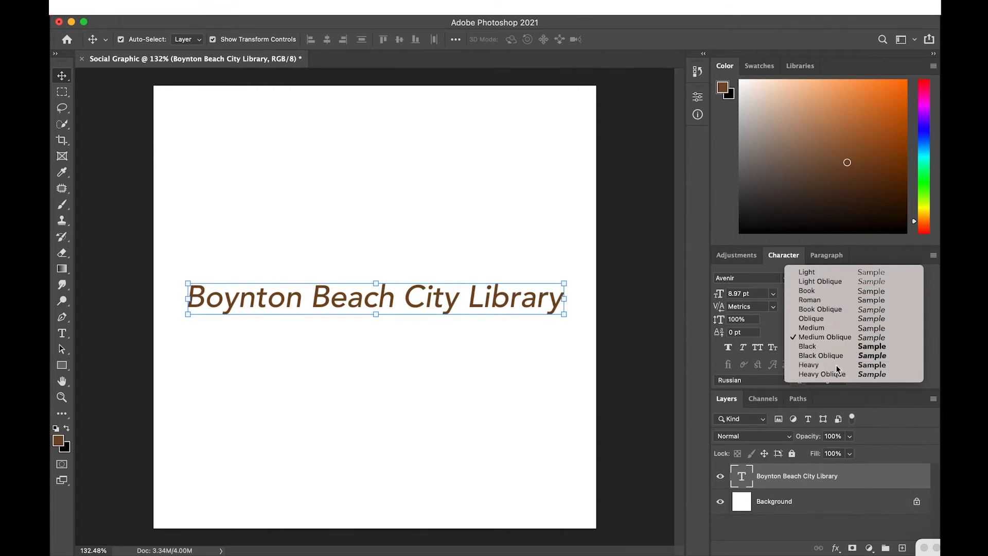
Step: Scale the library text up proportionally to about 102%, trying a vertical stretch and undoing it before applying the transform
left_click(774, 295)
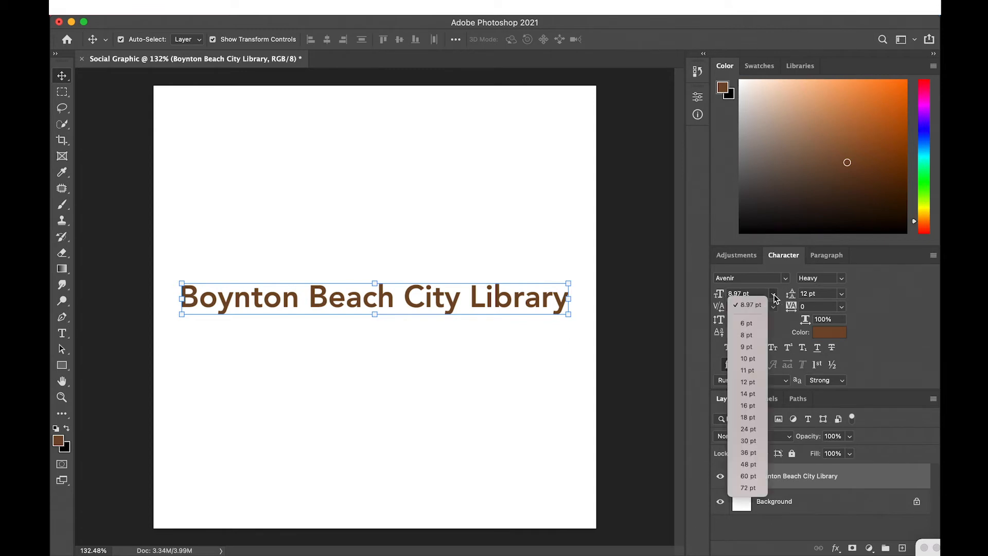
left_click(521, 304)
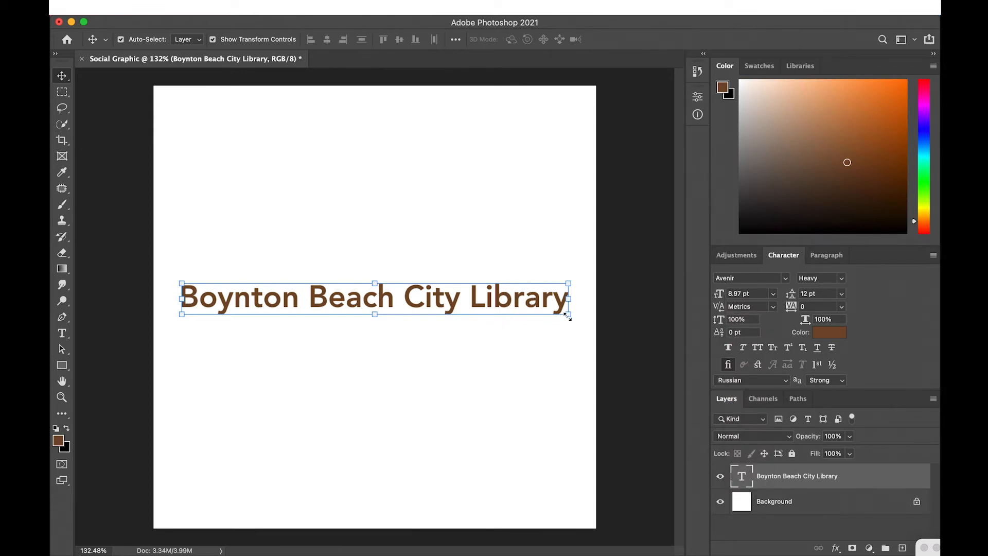
left_click_drag(568, 317, 567, 385)
key("super+z")
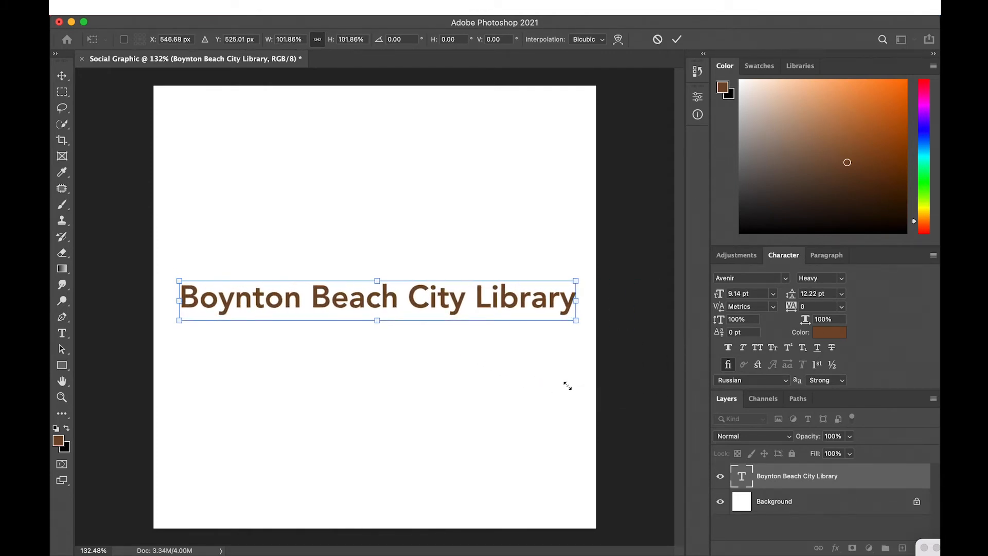
left_click_drag(577, 321, 574, 361)
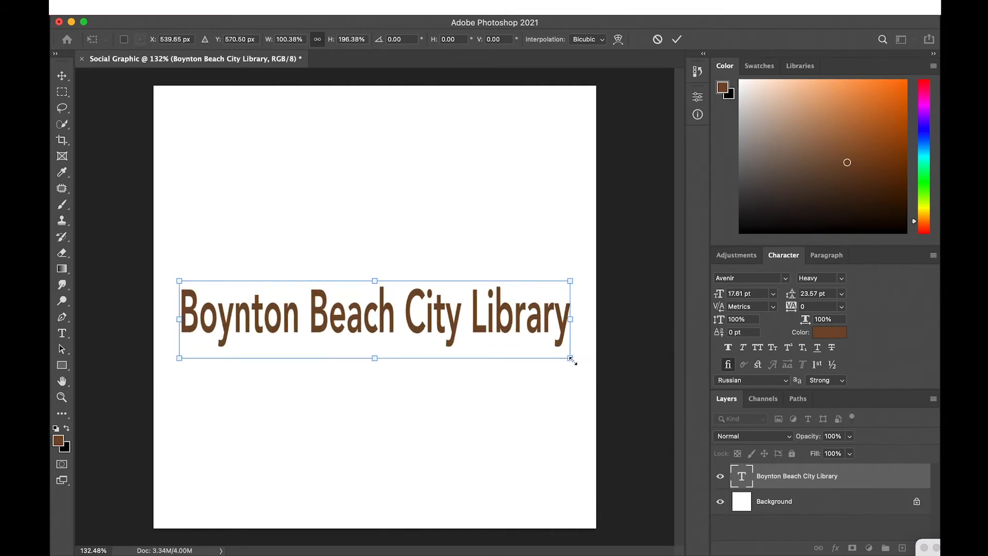
key("super+z")
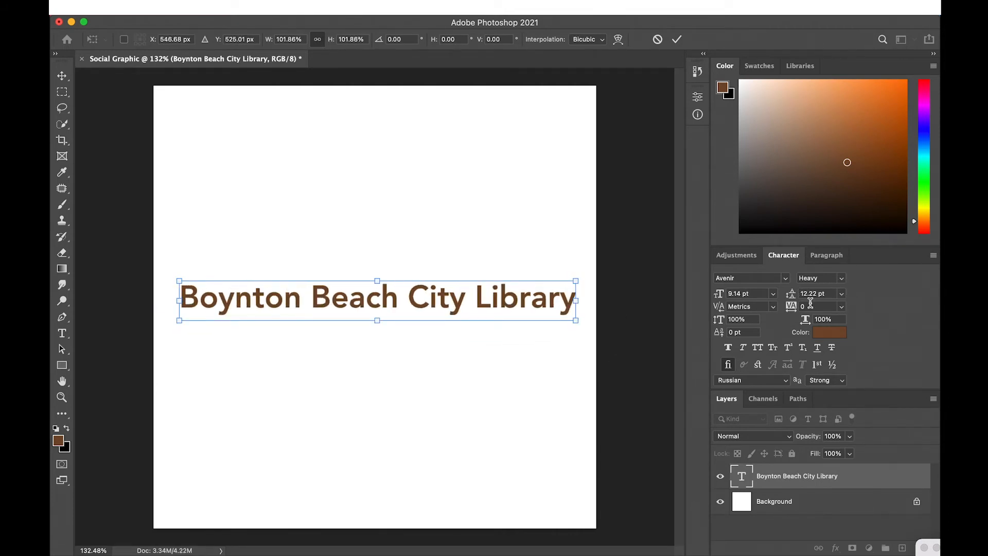
key("Return")
Step: Add a second line reading "Test" below "Boynton Beach City Library" in the same text layer
double_click(571, 299)
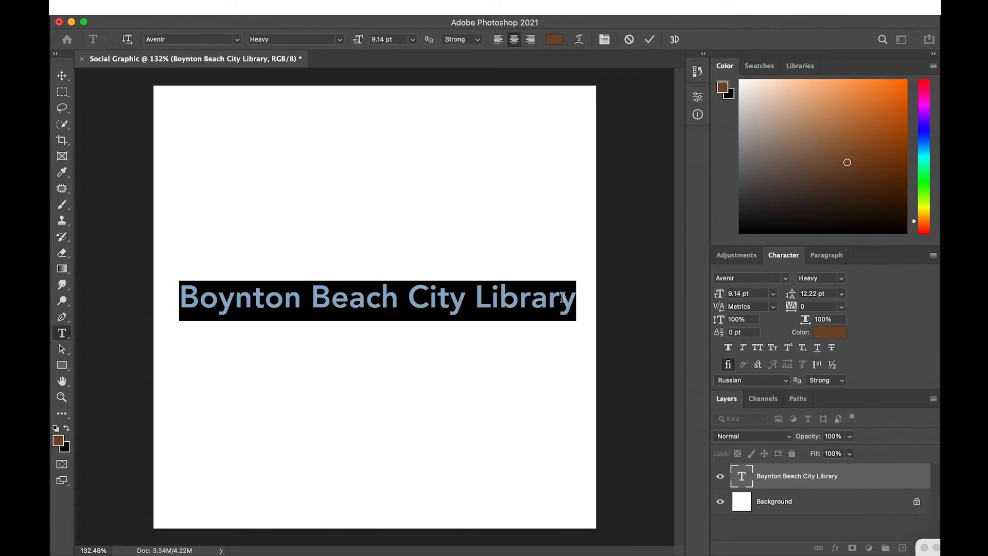
left_click(573, 298)
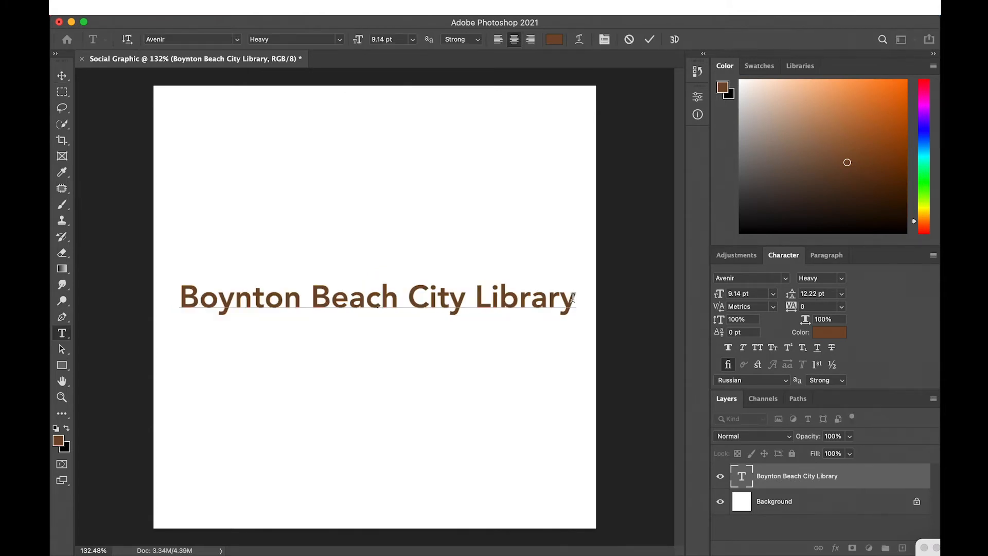
type("Test")
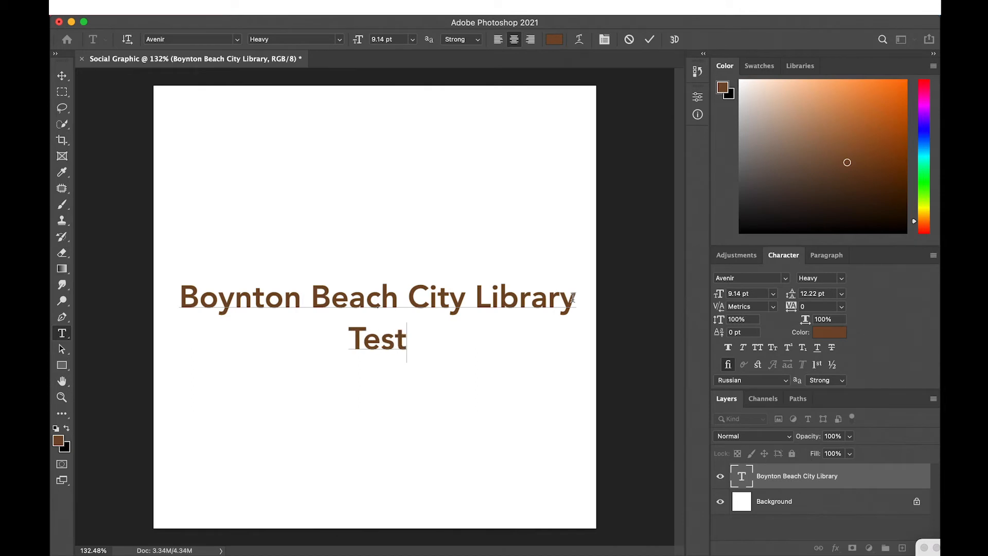
left_click(61, 76)
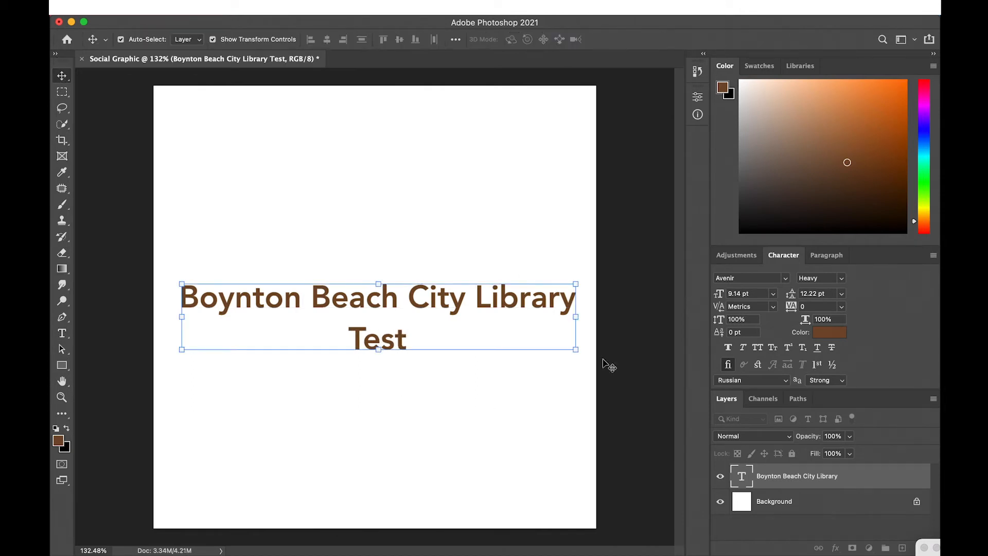
Step: Set the two-line text's leading to Auto after trying 12 pt, 6 pt and 14 pt
left_click(839, 294)
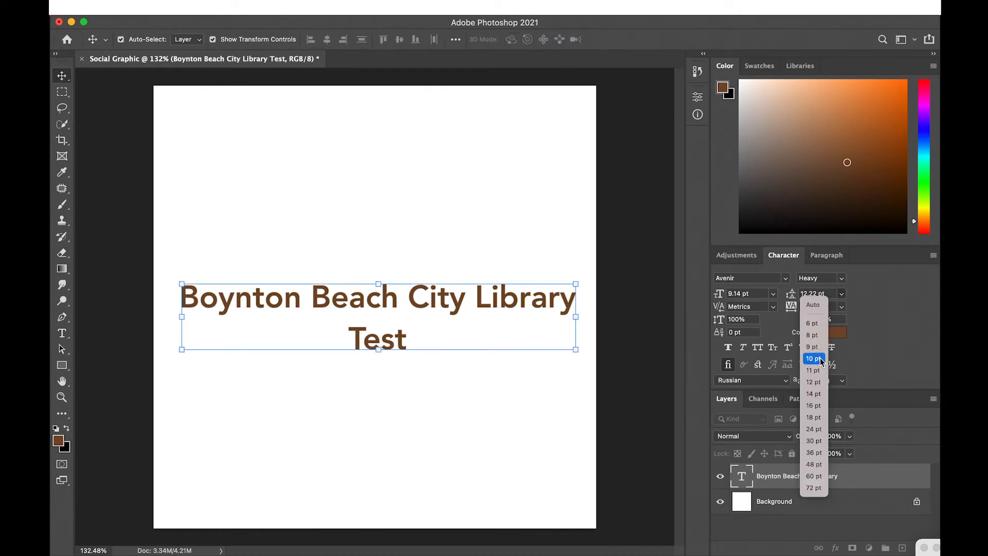
left_click(820, 388)
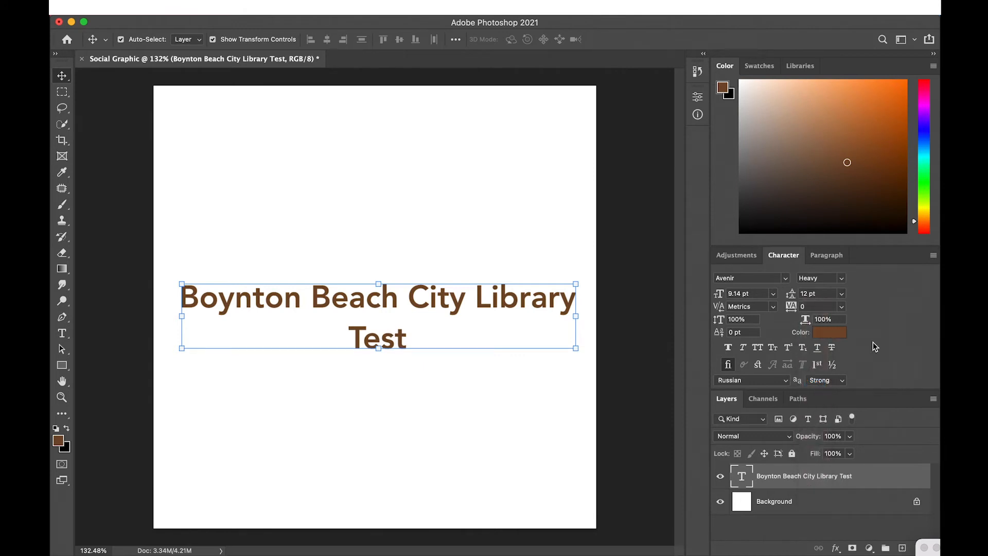
left_click(843, 294)
left_click(830, 322)
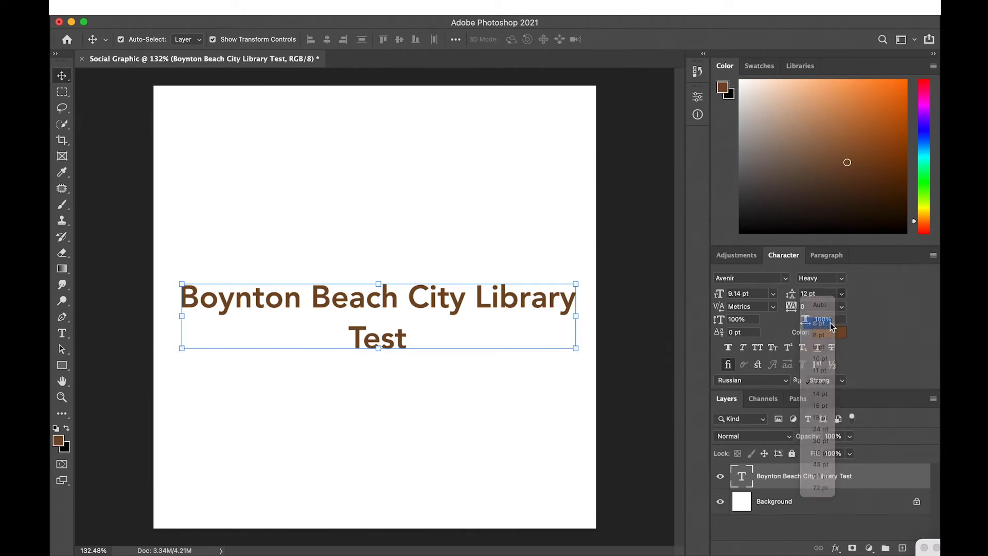
left_click(843, 294)
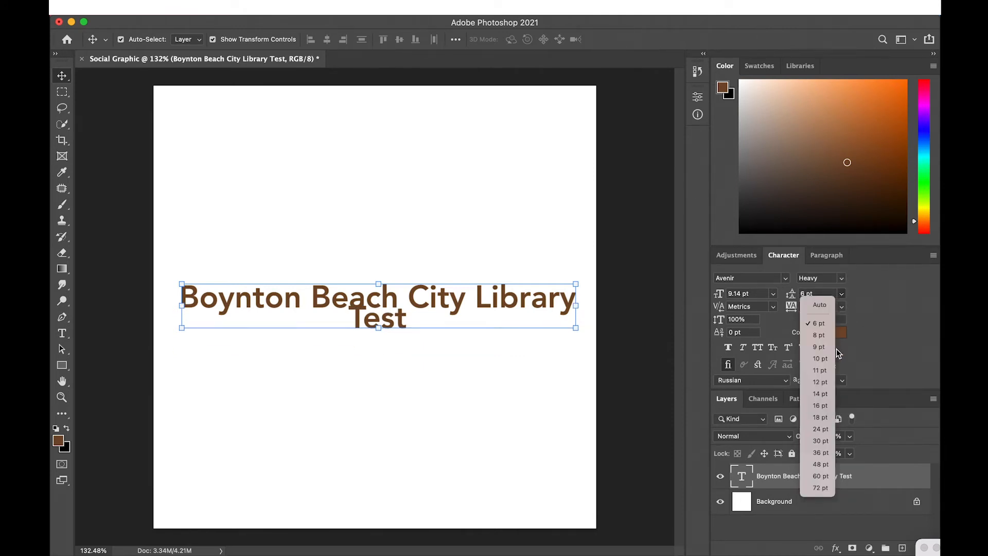
left_click(821, 394)
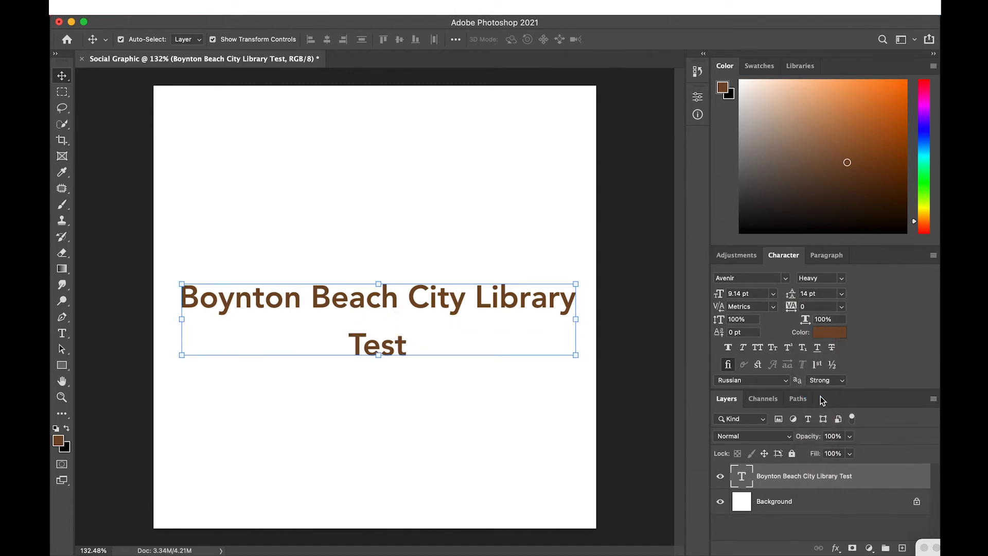
left_click(843, 294)
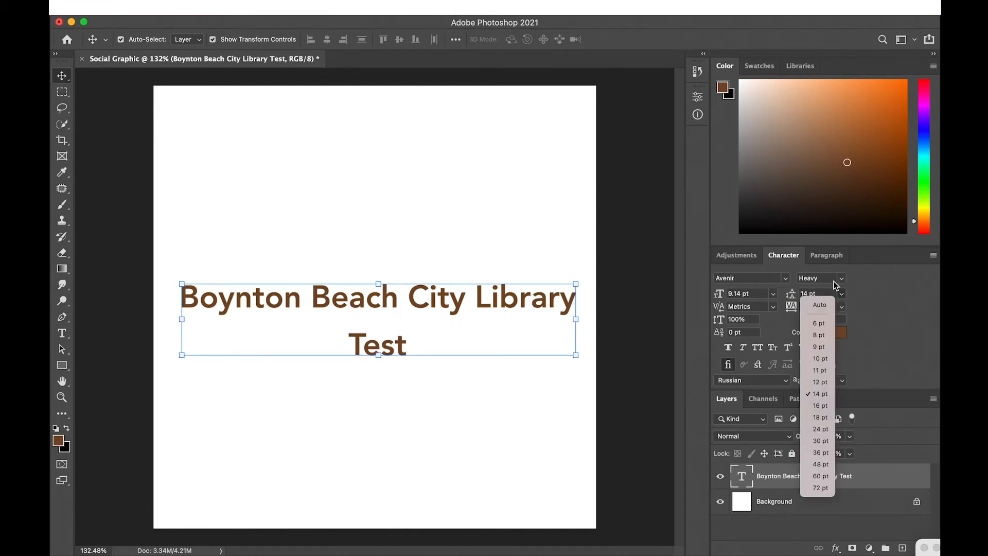
left_click(829, 306)
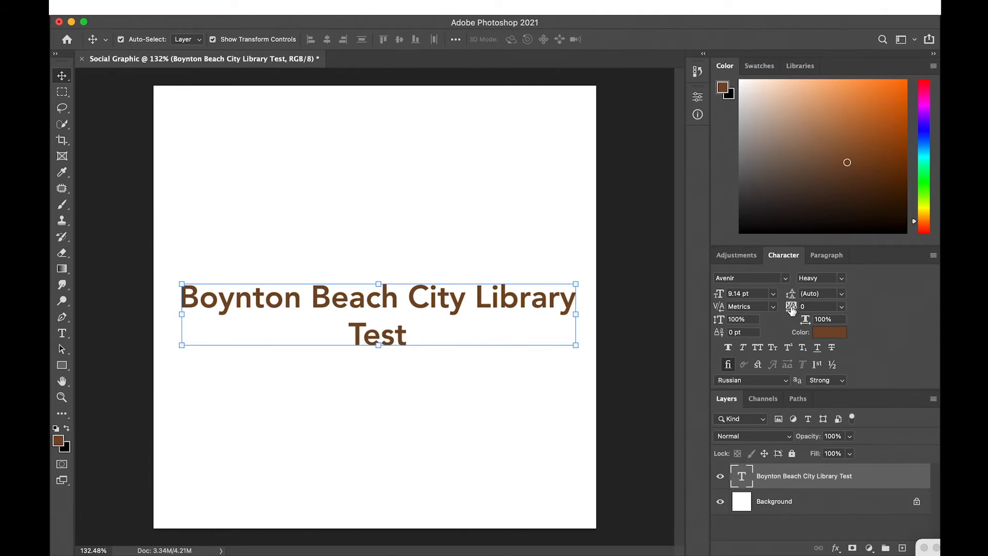
Step: Try blue 0994f5 and white sampled from the canvas as the library text's colour, and cancel the colour change
mouse_move(791, 308)
left_mouse_down()
mouse_move(804, 308)
mouse_move(792, 309)
left_mouse_up()
left_click(834, 340)
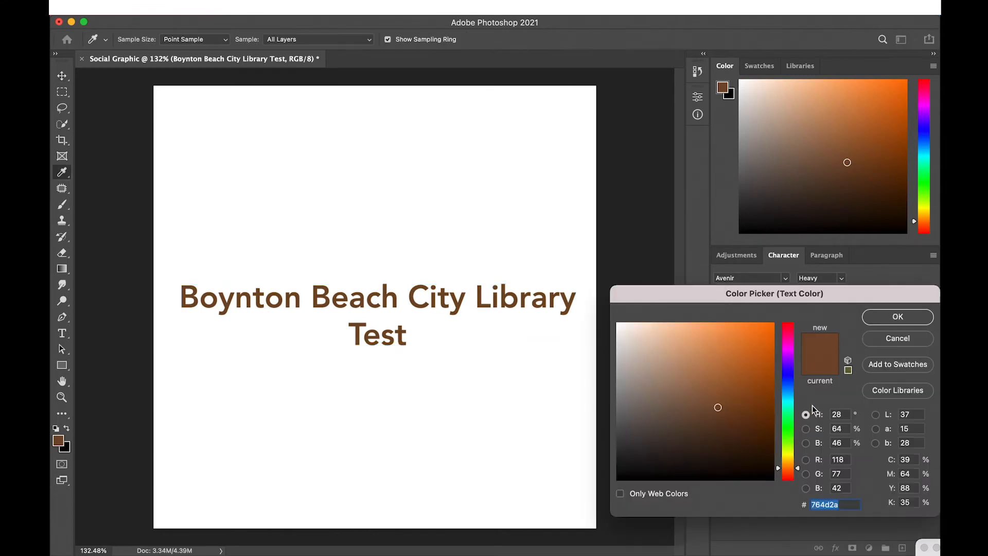
mouse_move(793, 389)
left_mouse_down()
mouse_move(790, 342)
mouse_move(789, 390)
left_mouse_up()
left_click(769, 329)
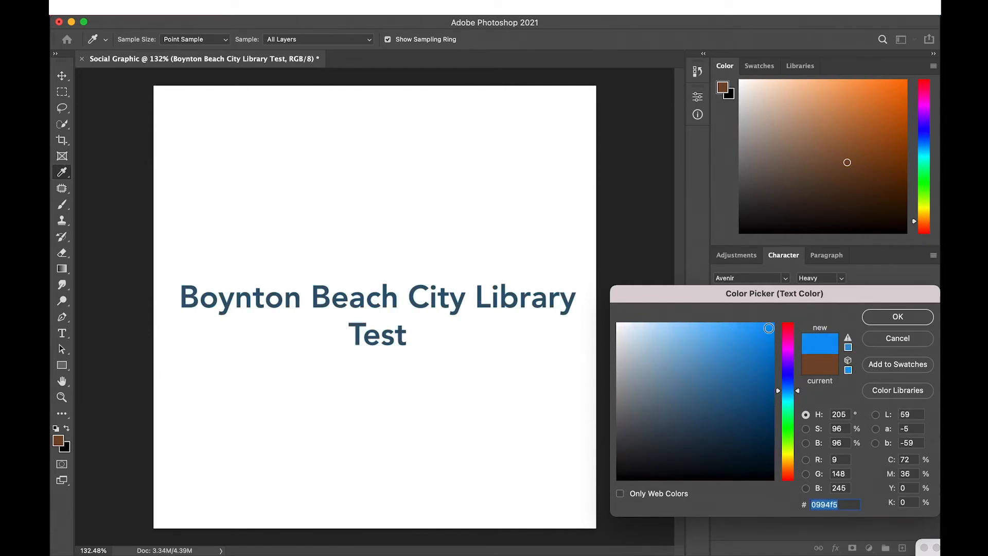
left_click(841, 502)
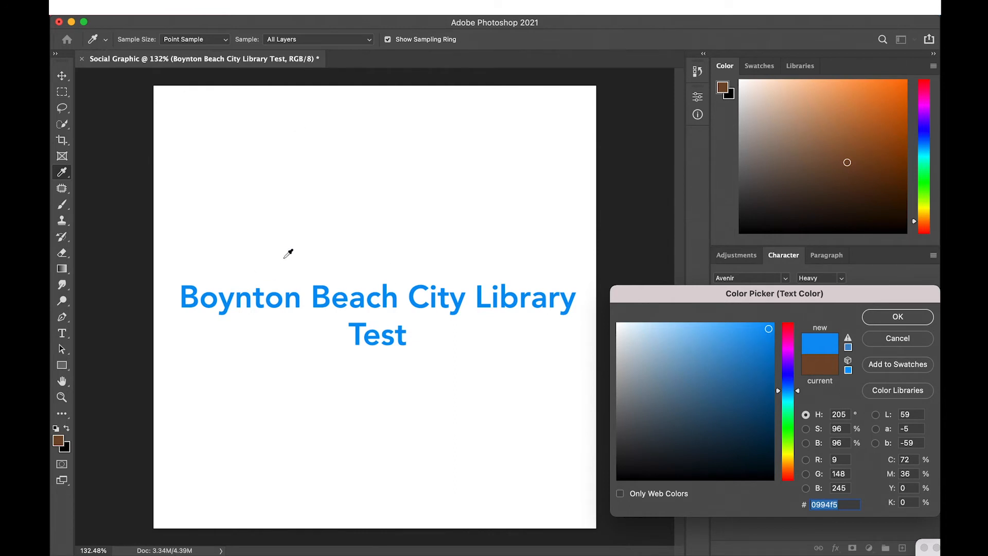
left_click(247, 211)
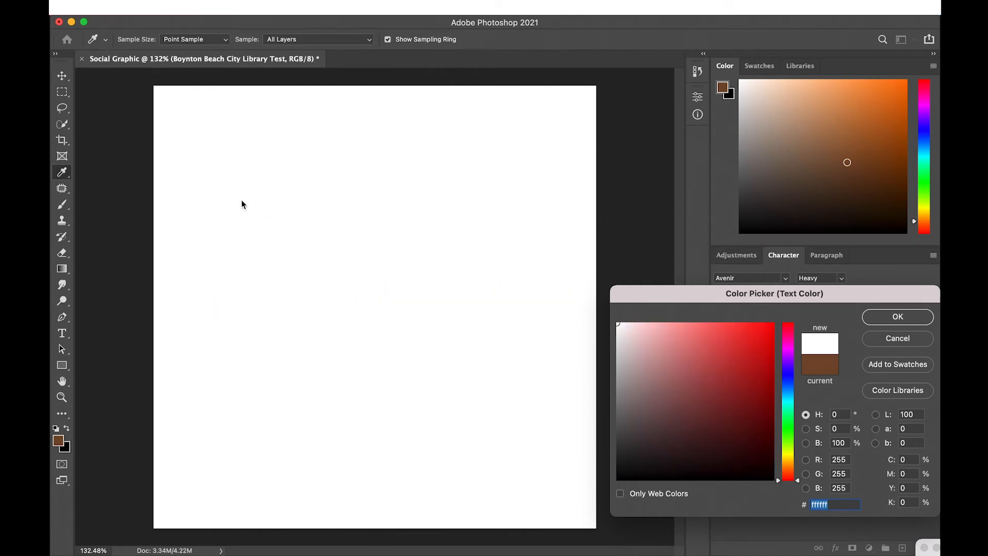
left_click(886, 335)
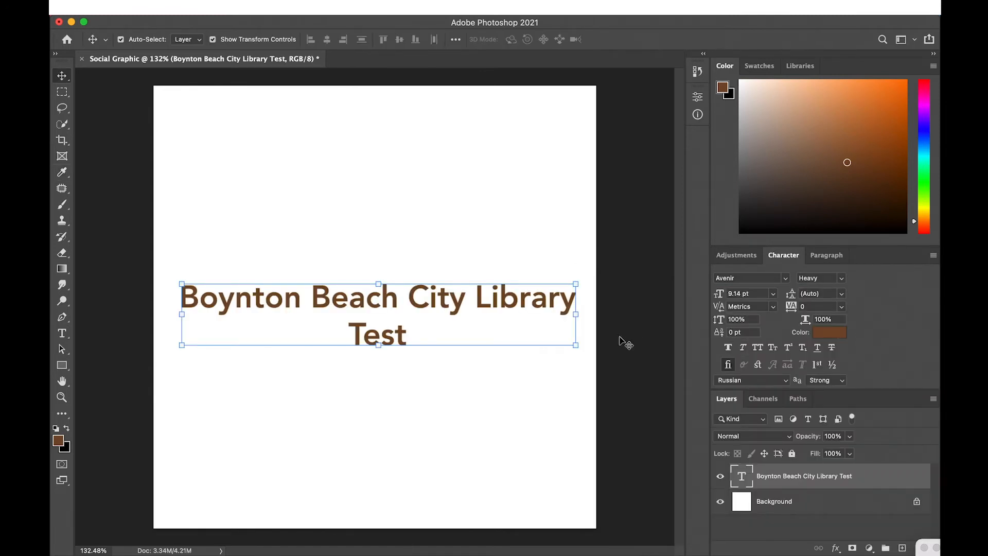
Step: Try All Caps, Small Caps, Faux Italic and Faux Bold on the library text, switching each one off again
left_click(758, 348)
left_click(759, 352)
left_click(778, 352)
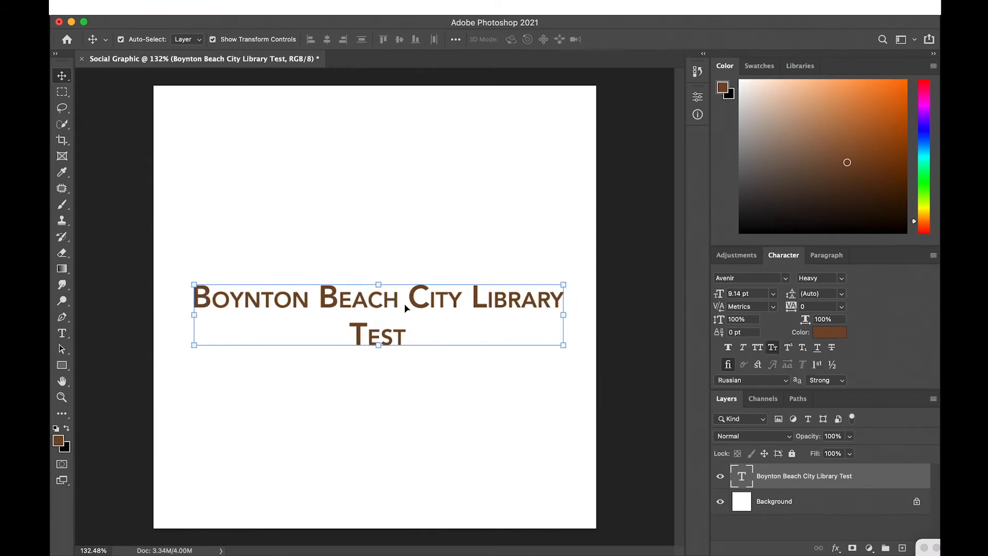
left_click(773, 349)
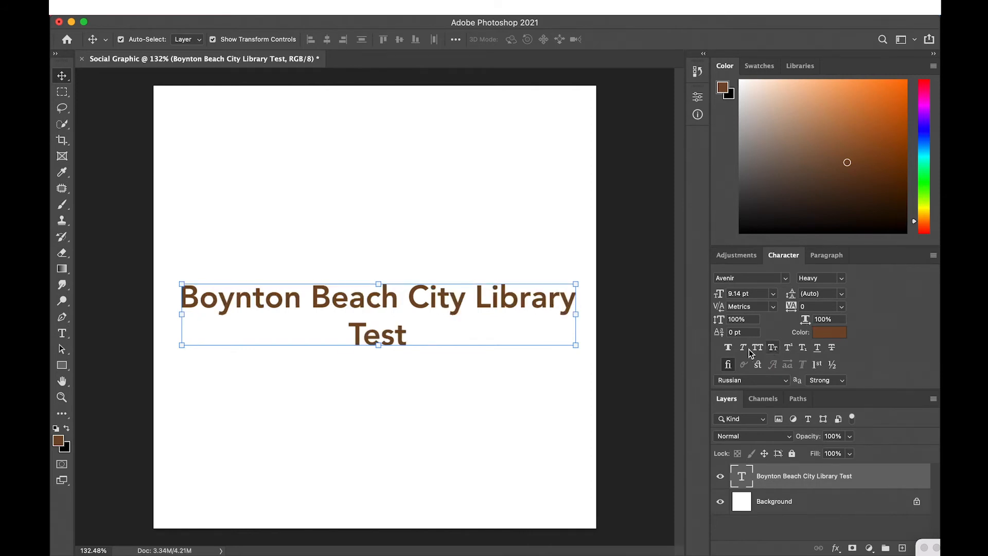
left_click(744, 349)
left_click(744, 349)
left_click(728, 349)
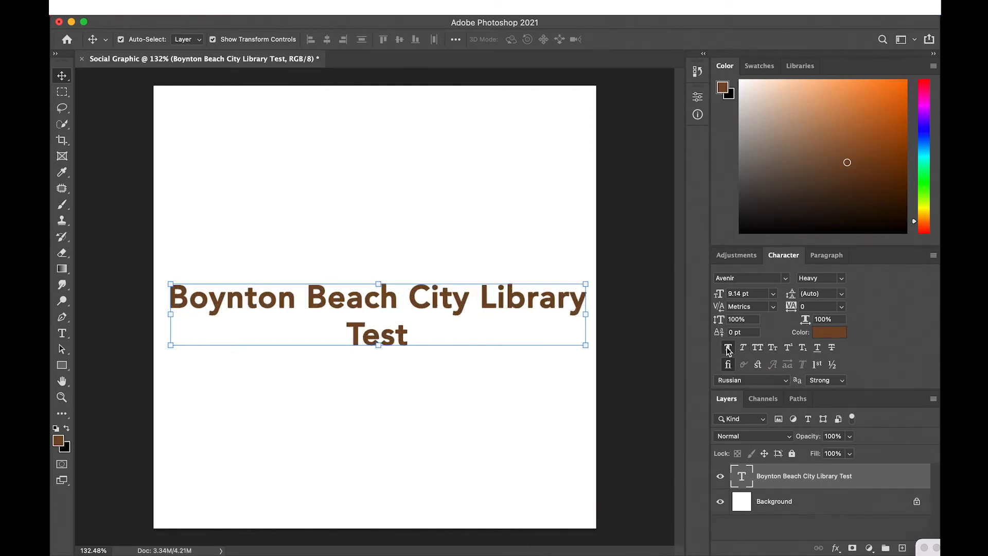
left_click(728, 349)
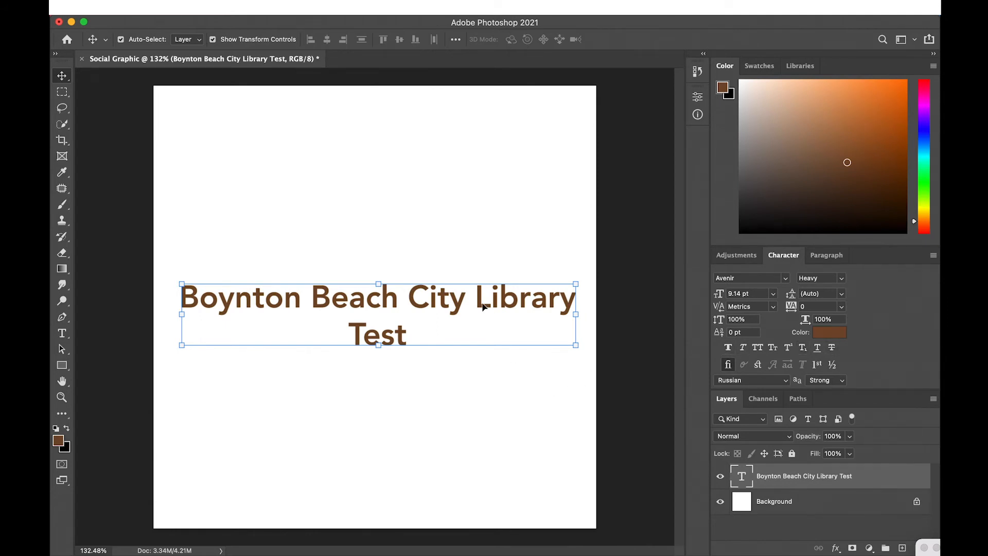
Step: Move the two-line library text slightly up and left so it is centred horizontally on the canvas
mouse_move(483, 306)
left_mouse_down()
mouse_move(471, 303)
mouse_move(471, 276)
mouse_move(472, 298)
left_mouse_up()
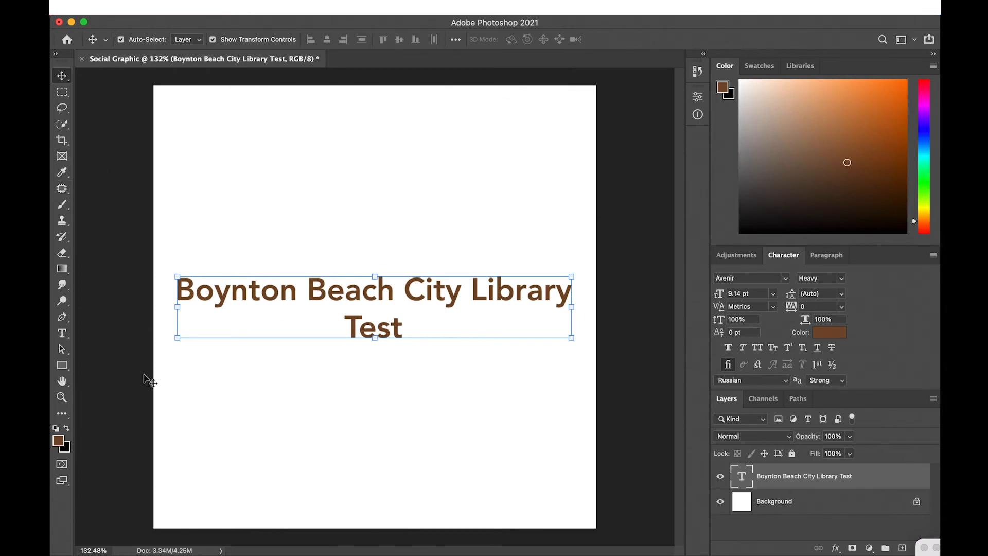
Step: Draw a brown square of about 502 by 502 px with an 8.39 px black stroke in the canvas's upper-left area
left_click(62, 367)
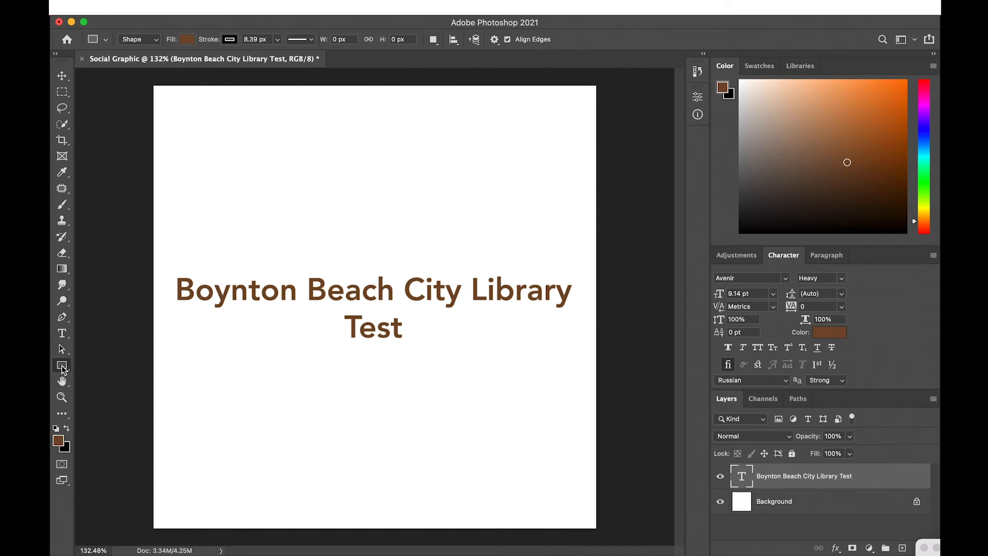
left_click(67, 130)
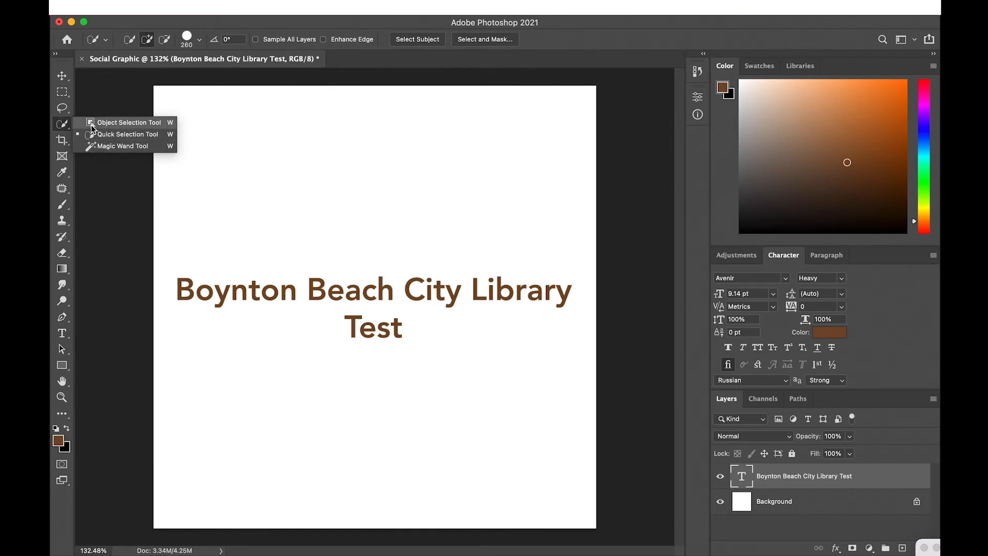
left_click(61, 369)
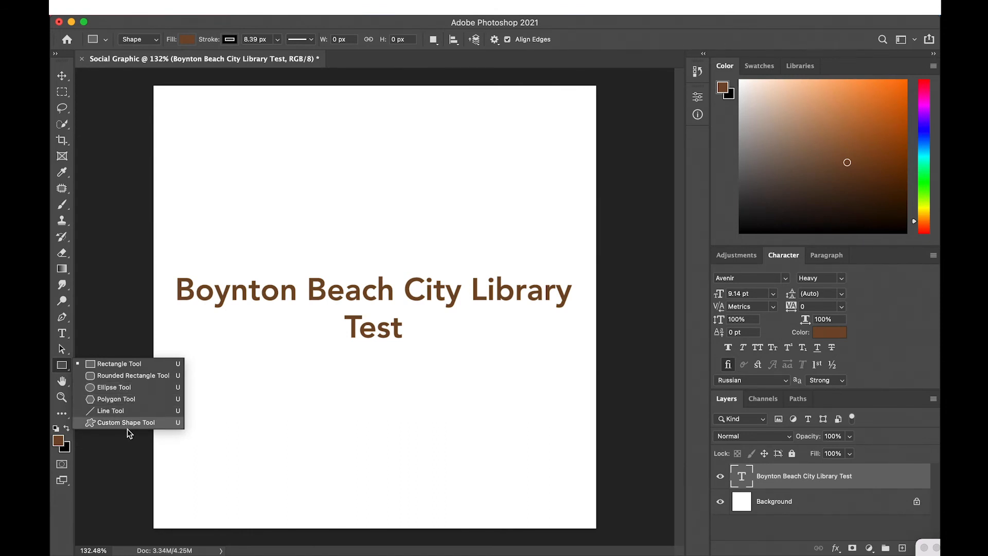
left_click(61, 369)
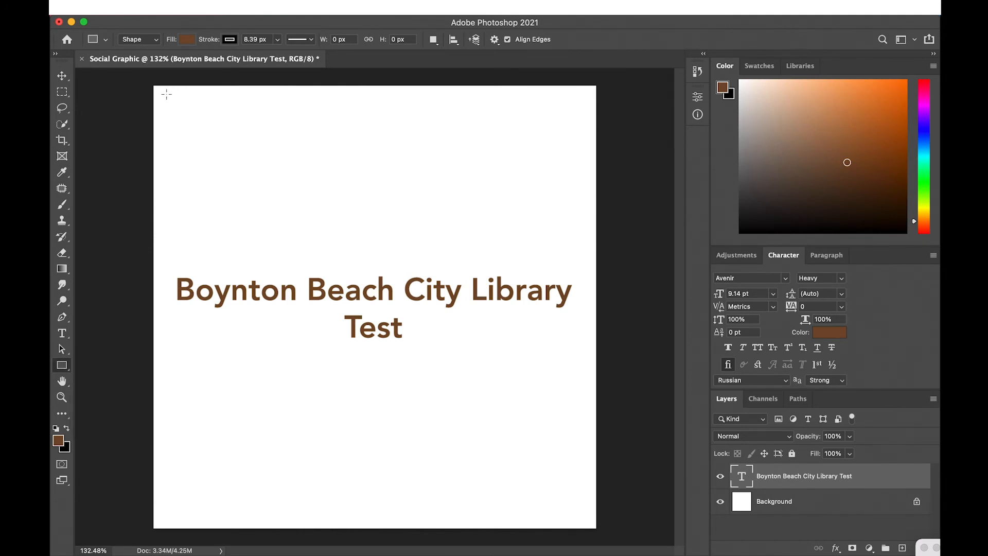
left_click_drag(166, 95, 538, 300)
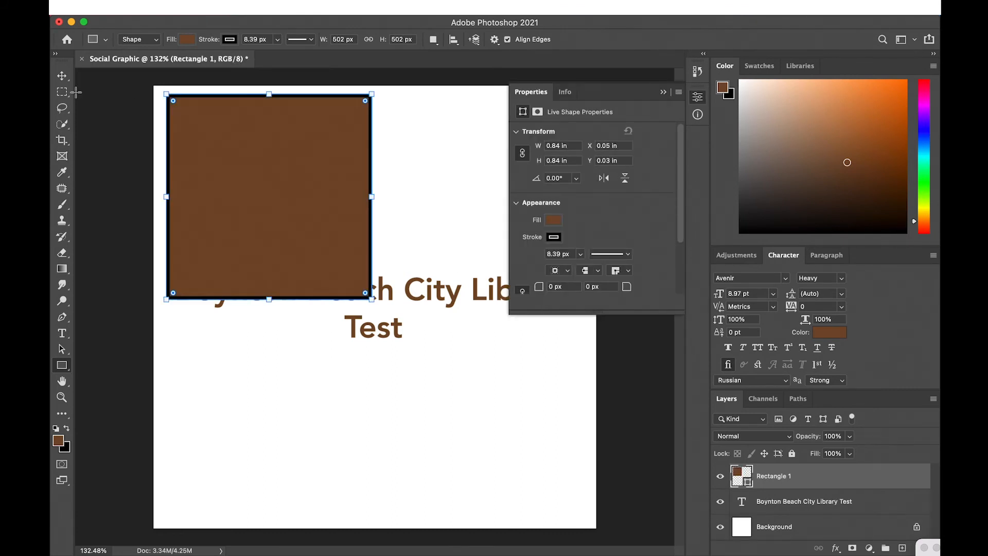
Step: Delete the brown square from the canvas's upper-left area and leave nothing selected
left_click(62, 76)
key("Delete")
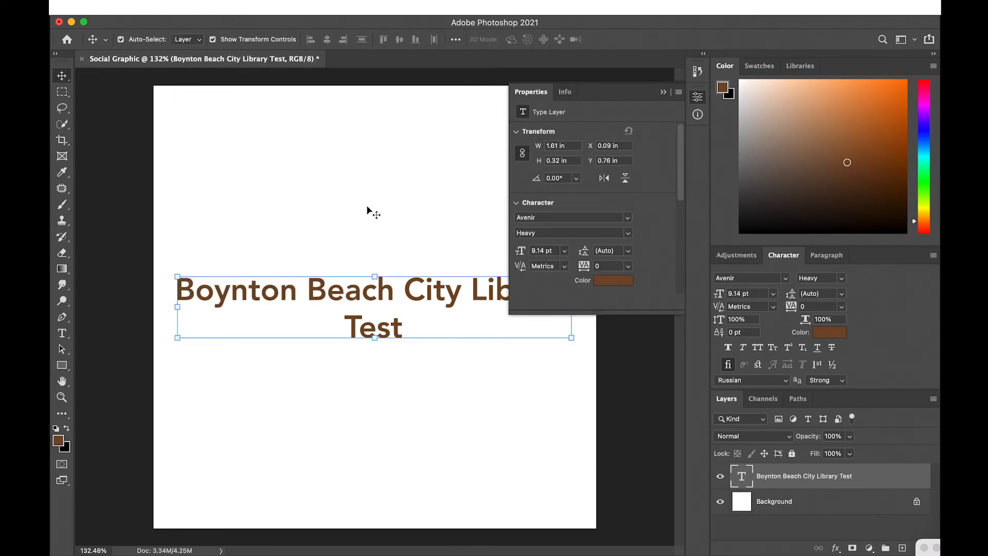
left_click(253, 178)
Step: Try a brown rectangle of about 512 by 386 px above the library text, and undo it
left_click(62, 365)
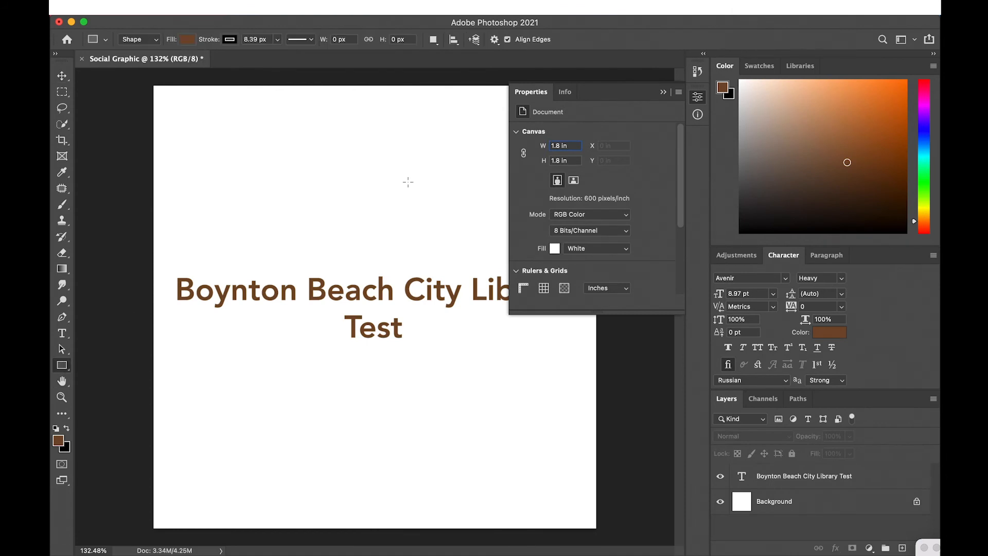
left_click_drag(236, 120, 449, 283)
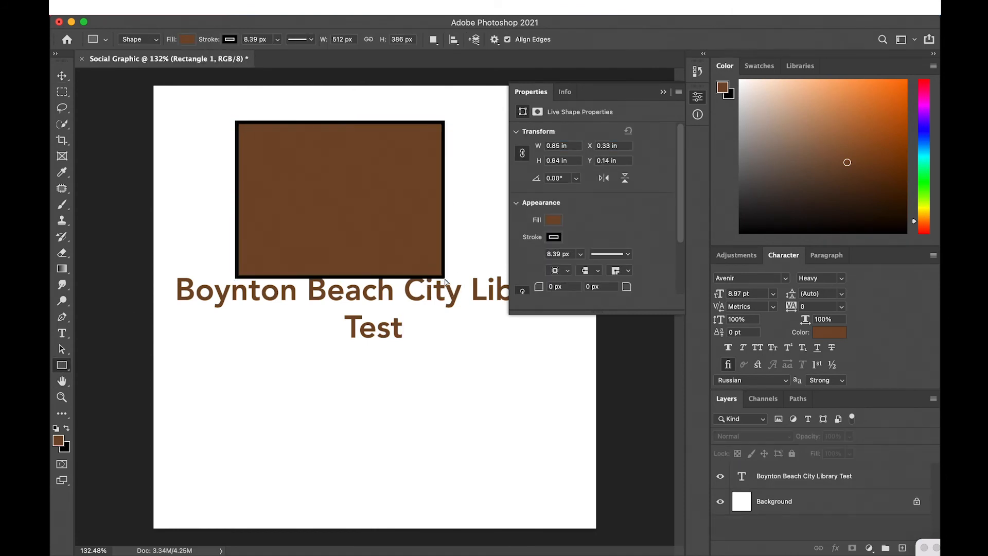
key("super+z")
Step: Draw a brown 1080 by 1080 px square with a black stroke covering the whole canvas
left_click(663, 91)
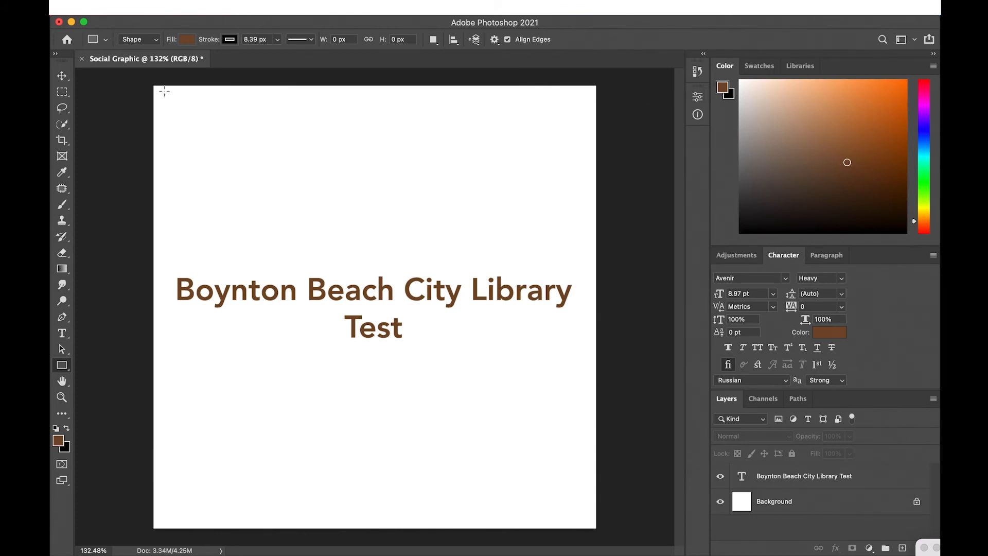
left_click_drag(154, 84, 601, 528)
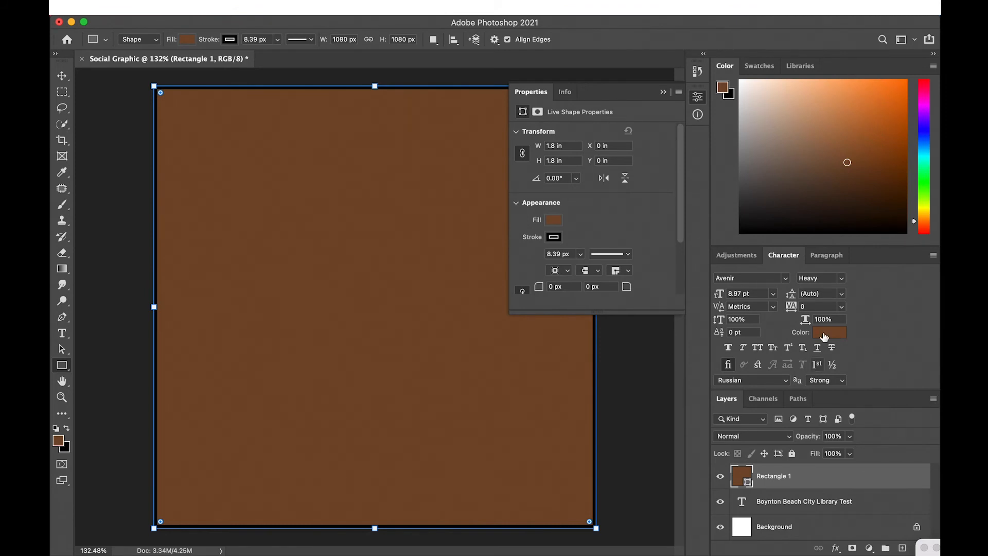
left_click(753, 259)
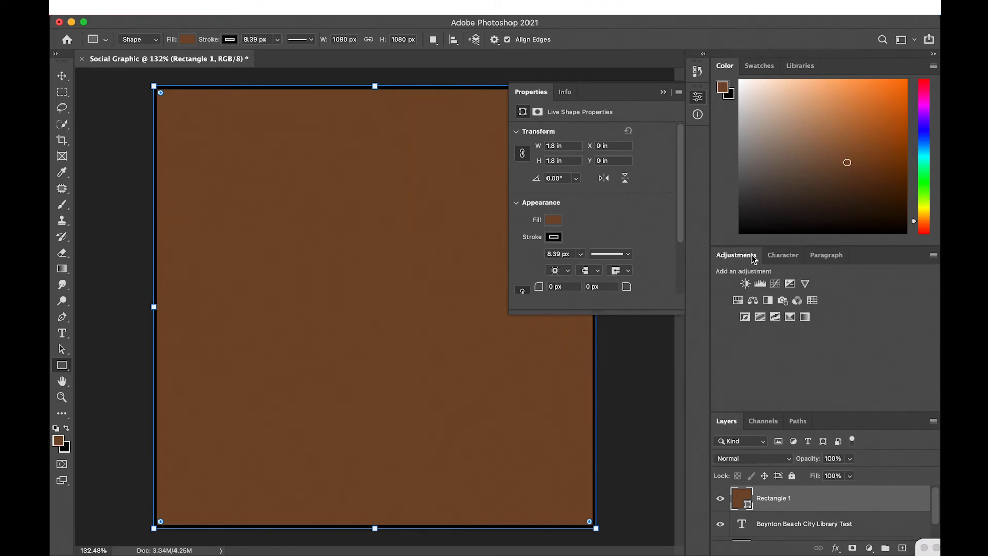
left_click(783, 255)
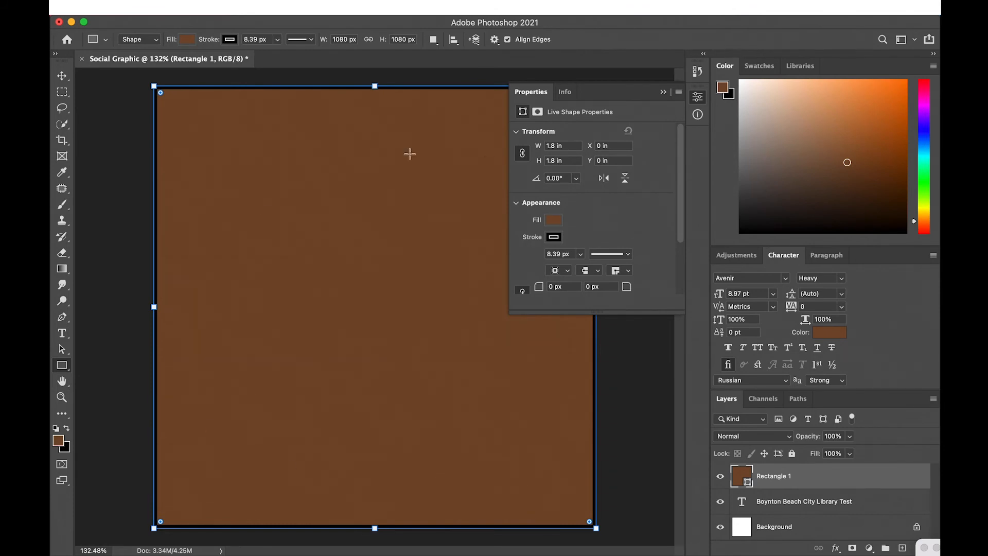
Step: Give the canvas-sized square a white stroke and a light peach fill
left_click(554, 237)
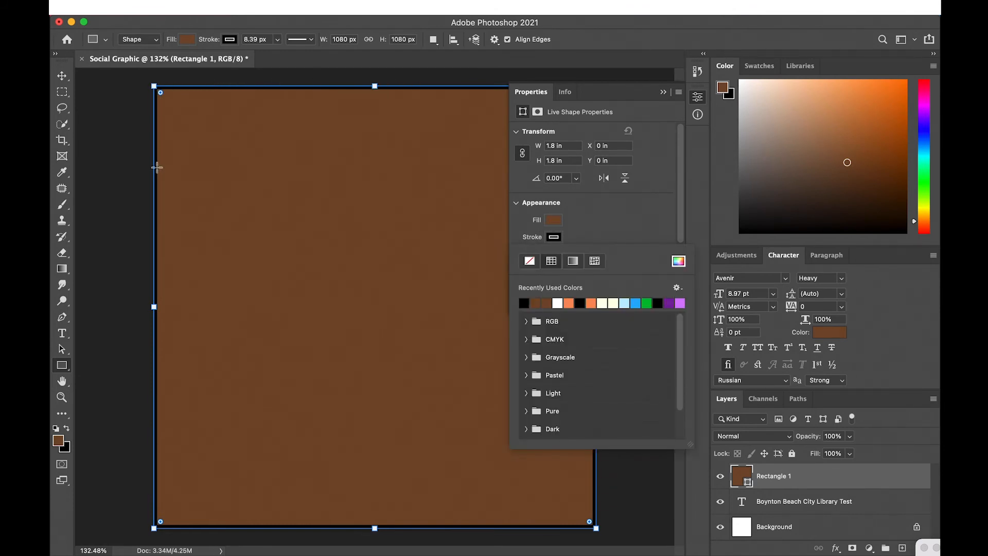
left_click(558, 305)
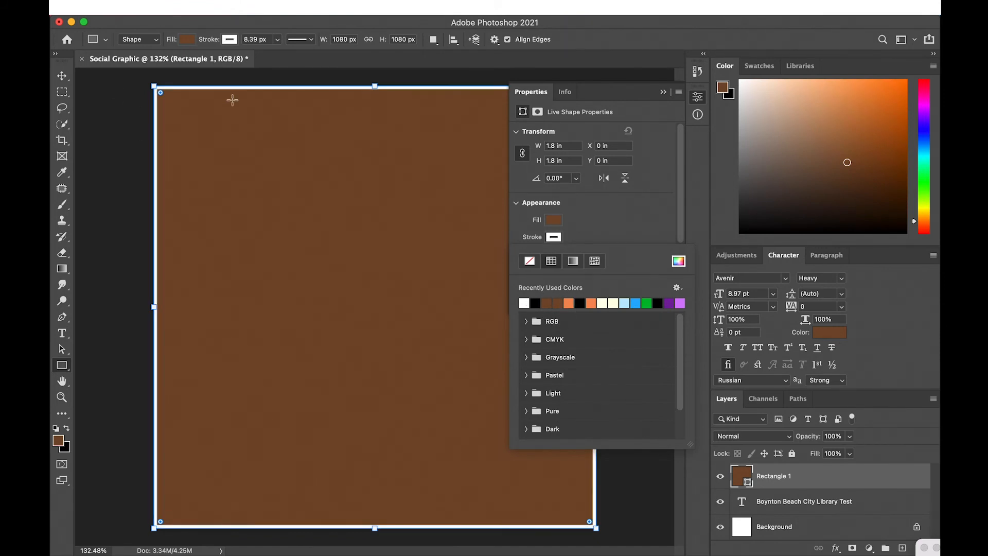
left_click(554, 220)
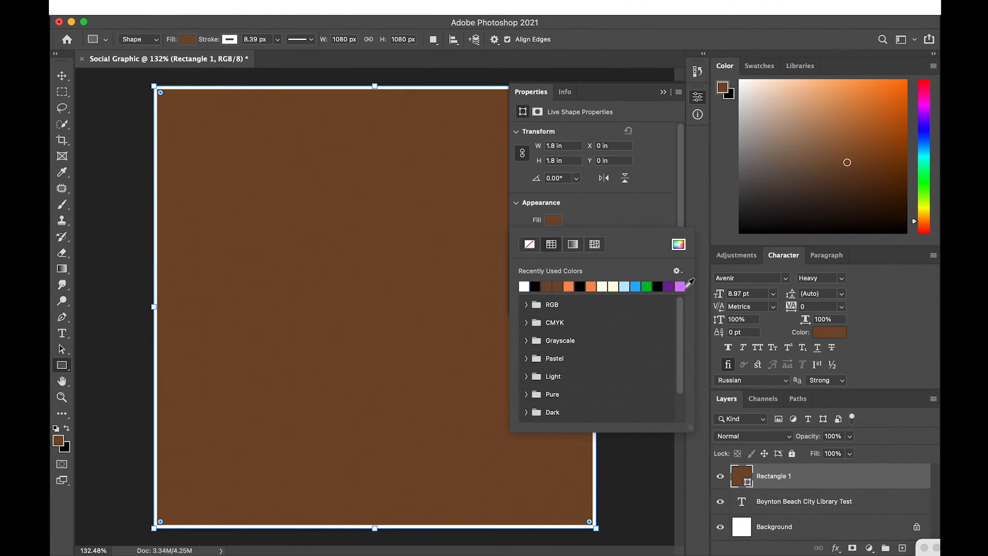
left_click(679, 245)
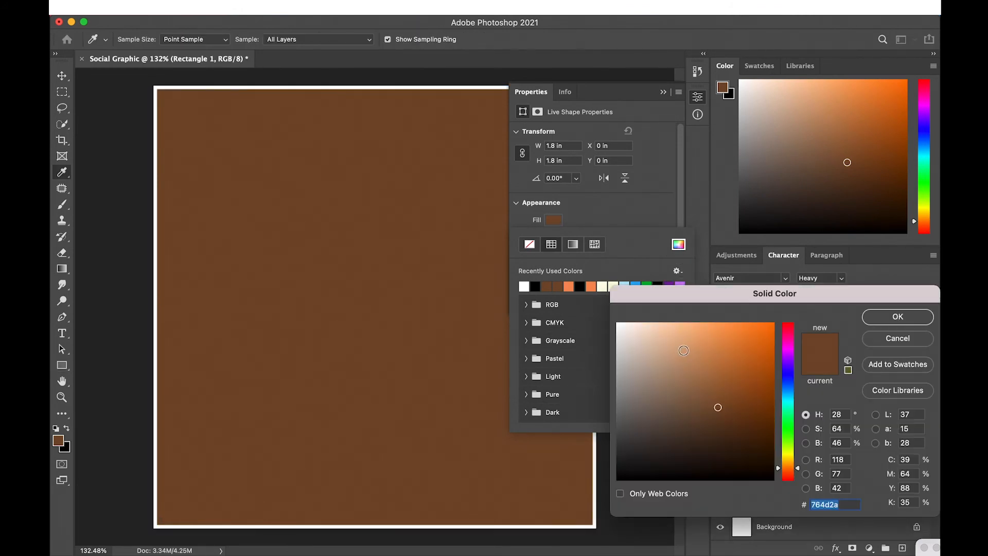
left_click_drag(688, 335, 657, 308)
left_click(913, 317)
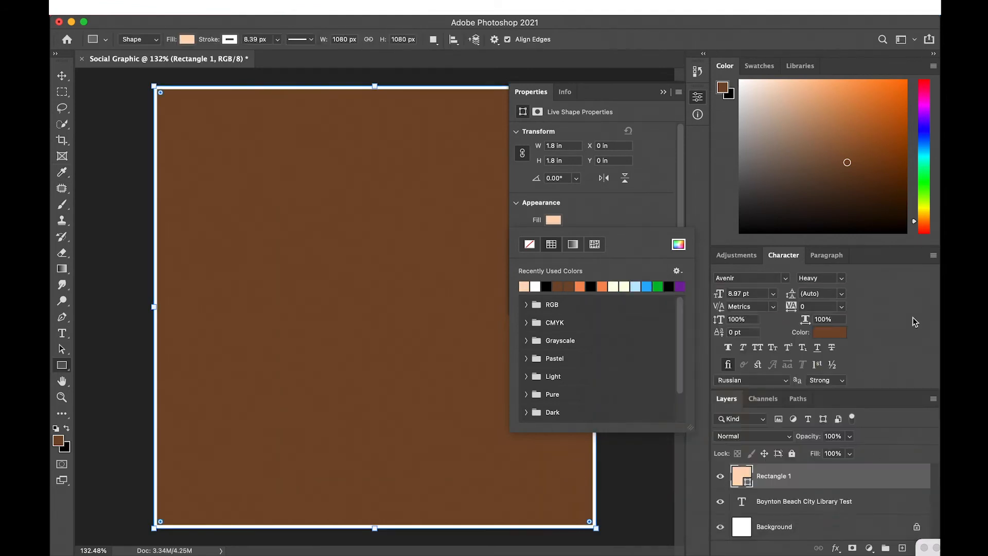
left_click(61, 75)
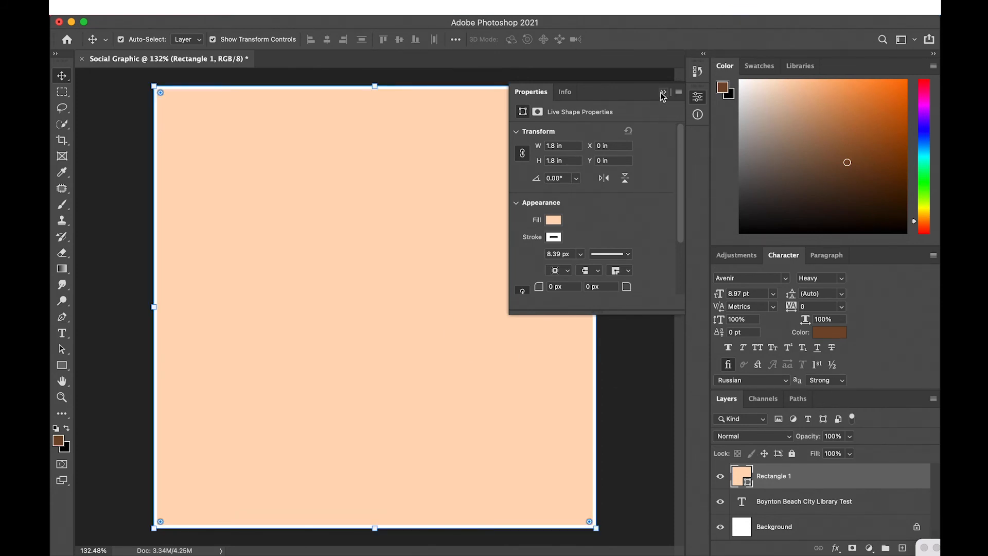
Step: Reduce the square's stroke width to 0 px and set its stroke to No Color
left_click(553, 238)
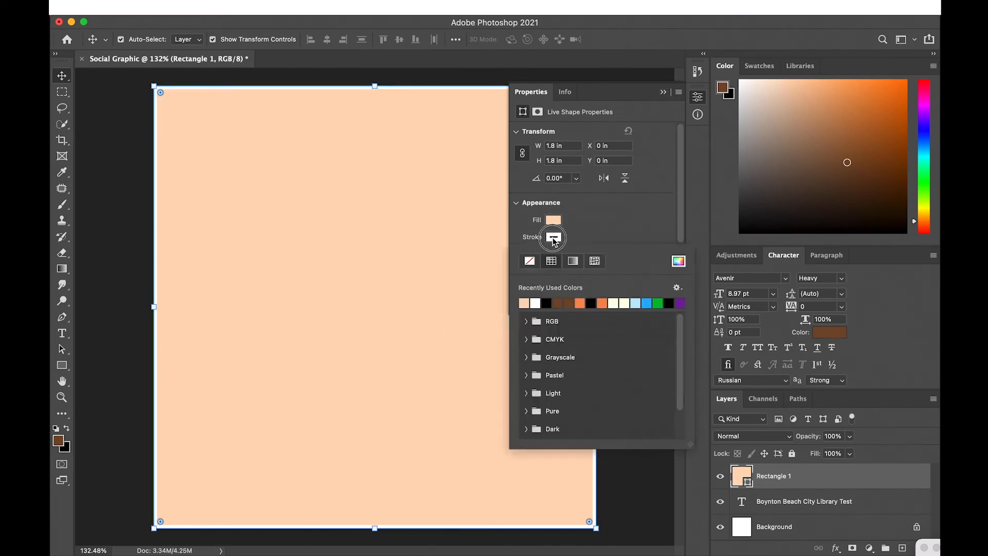
left_click(602, 232)
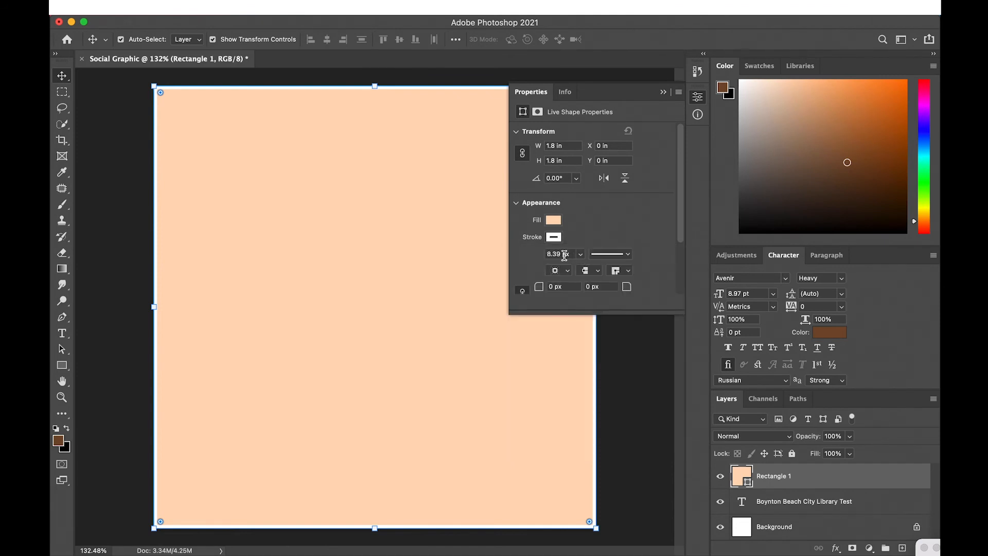
left_click(580, 254)
mouse_move(582, 271)
left_mouse_down()
mouse_move(641, 272)
mouse_move(572, 270)
left_mouse_up()
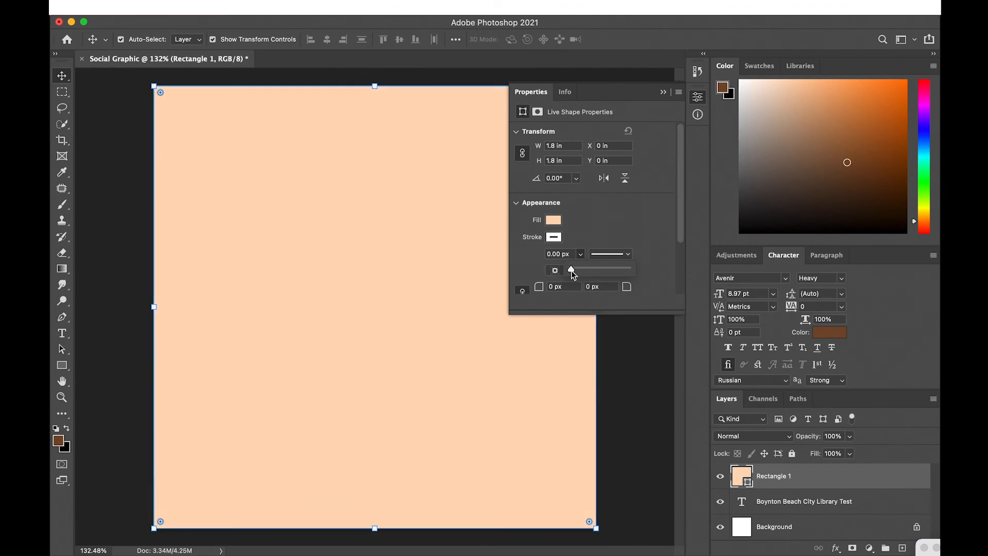
left_click(555, 238)
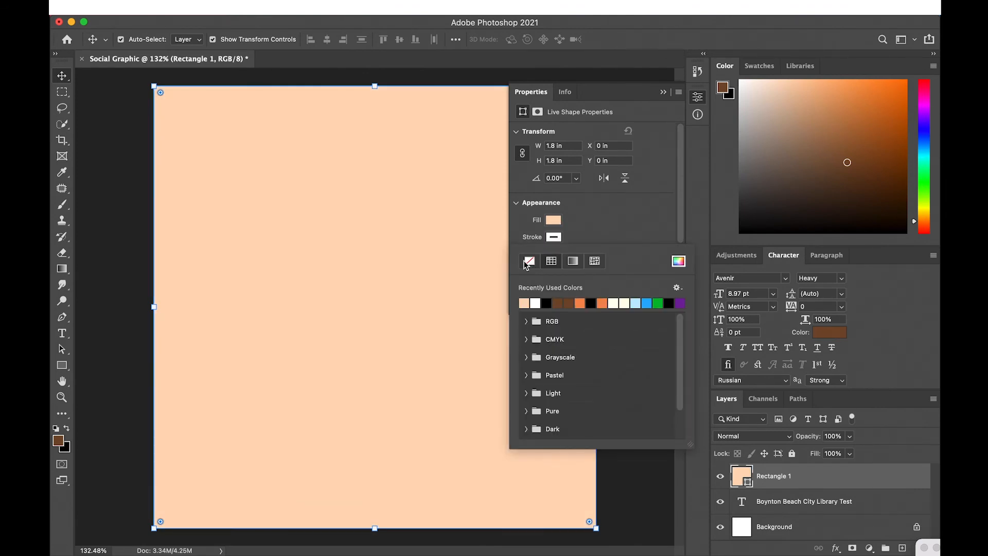
left_click(529, 262)
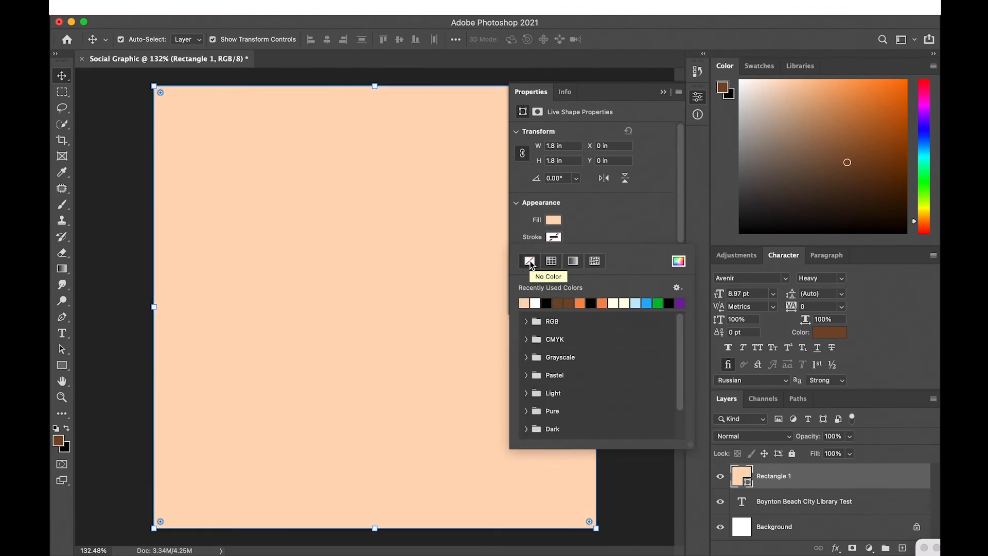
left_click(596, 225)
Step: Try No Color as the square's fill, and restore the light peach fill
left_click(555, 220)
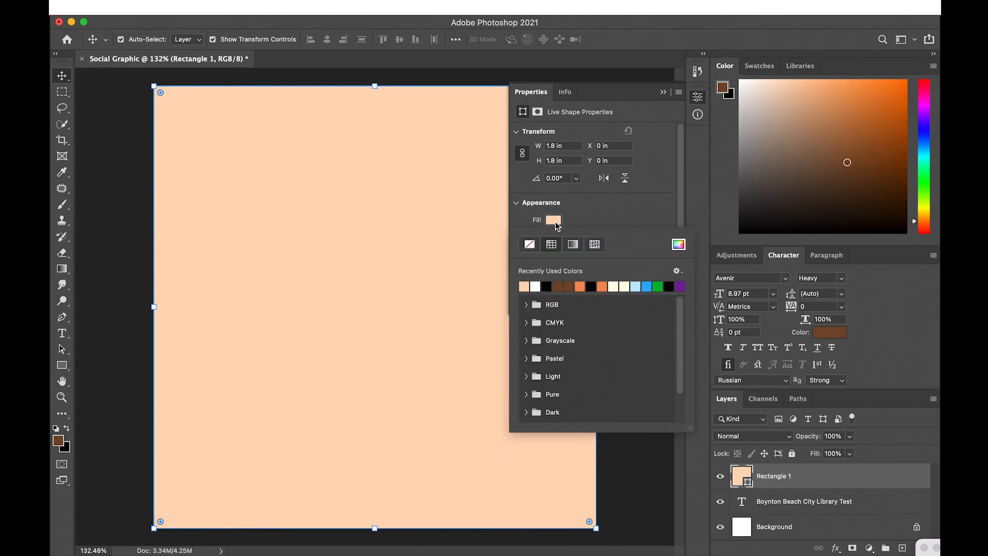
left_click(530, 244)
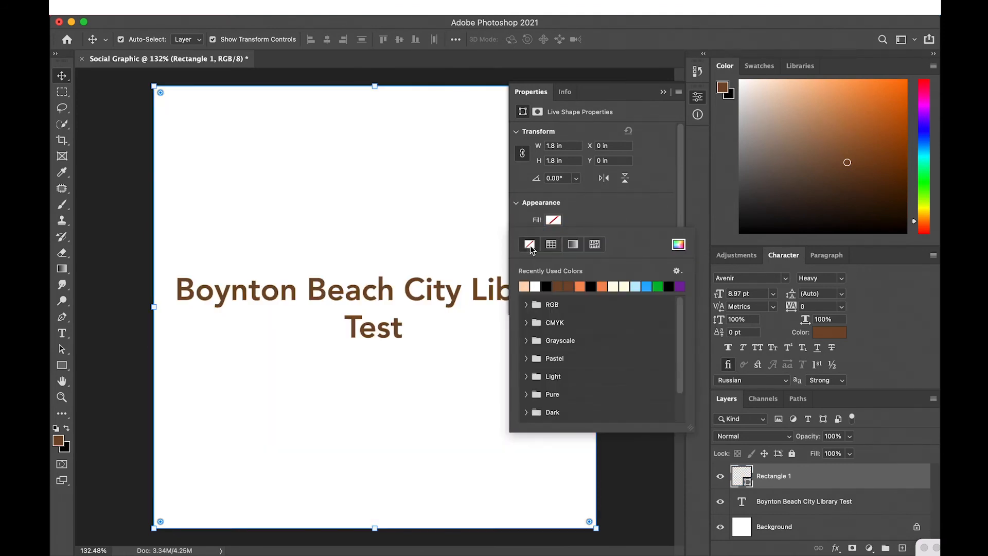
left_click(524, 286)
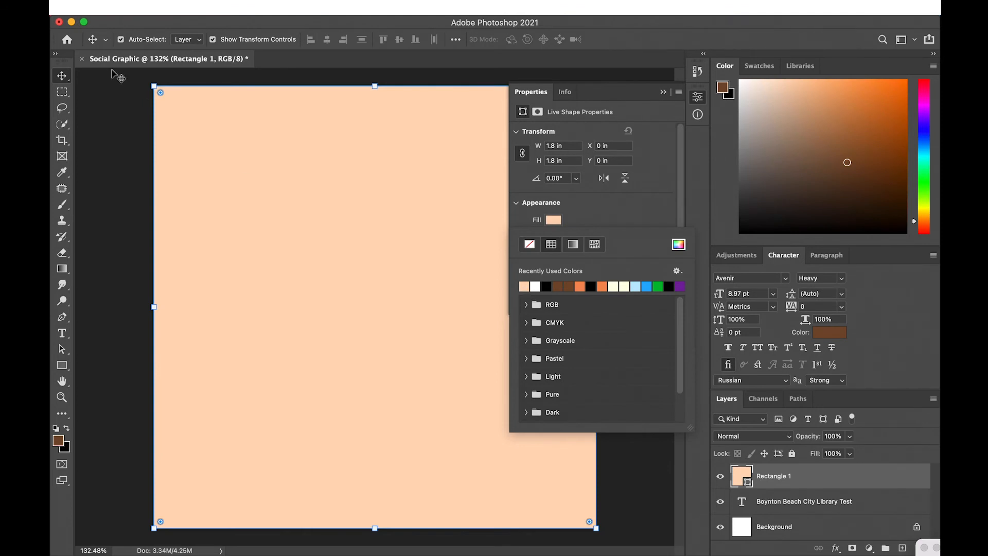
Step: Deselect the square, collapse the floating object properties and give the layer list more height
left_click(92, 110)
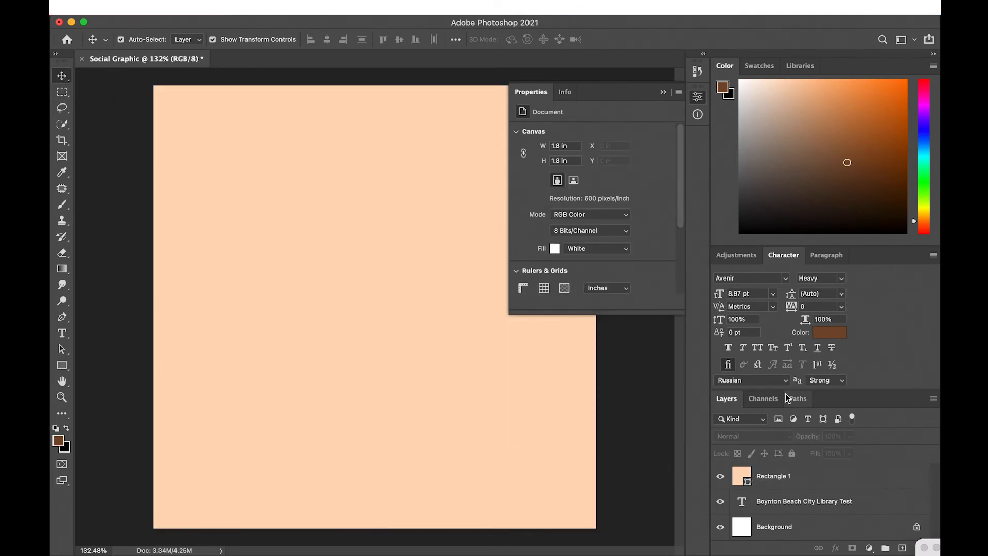
left_click(661, 93)
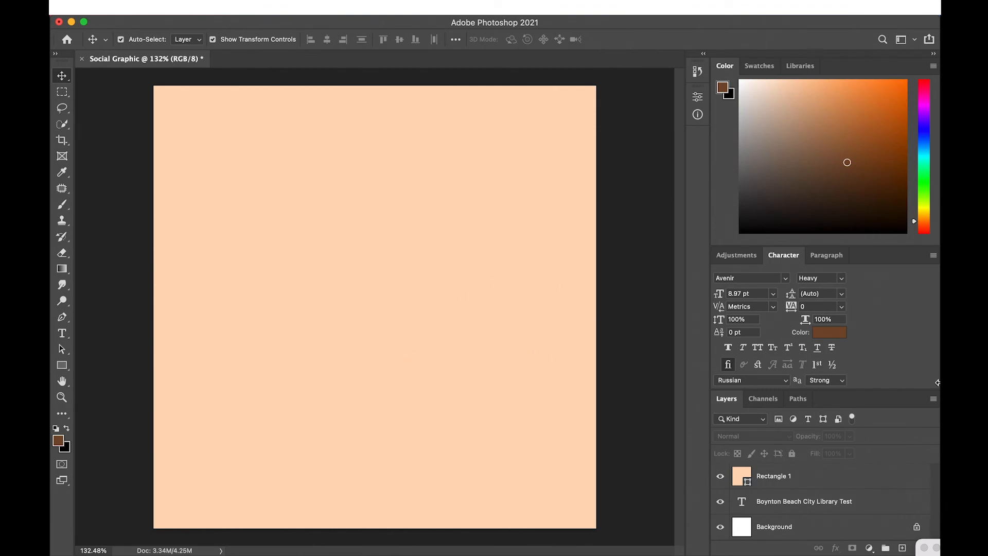
left_click_drag(878, 391, 915, 296)
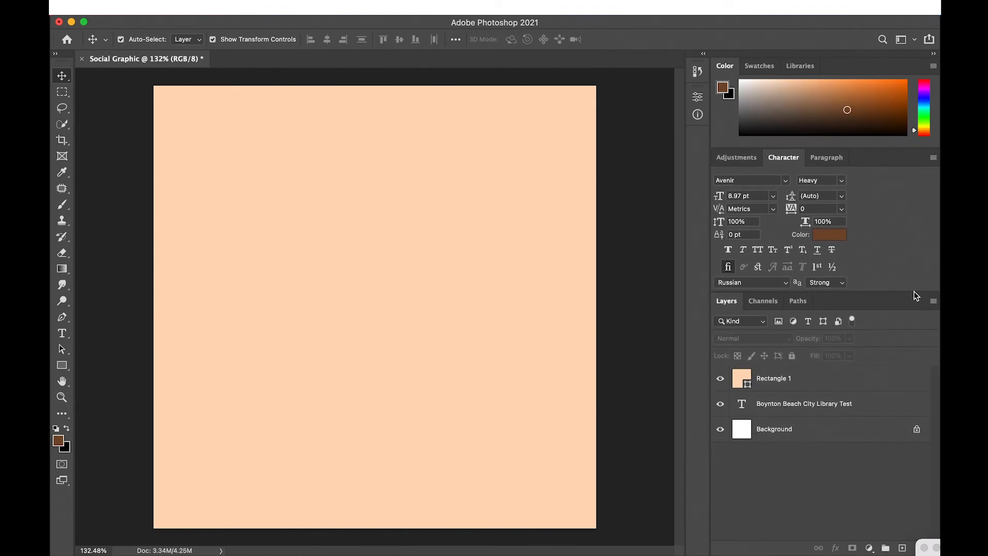
Step: Move the "Boynton Beach City Library Test" text layer above the Rectangle 1 layer
left_click(801, 380)
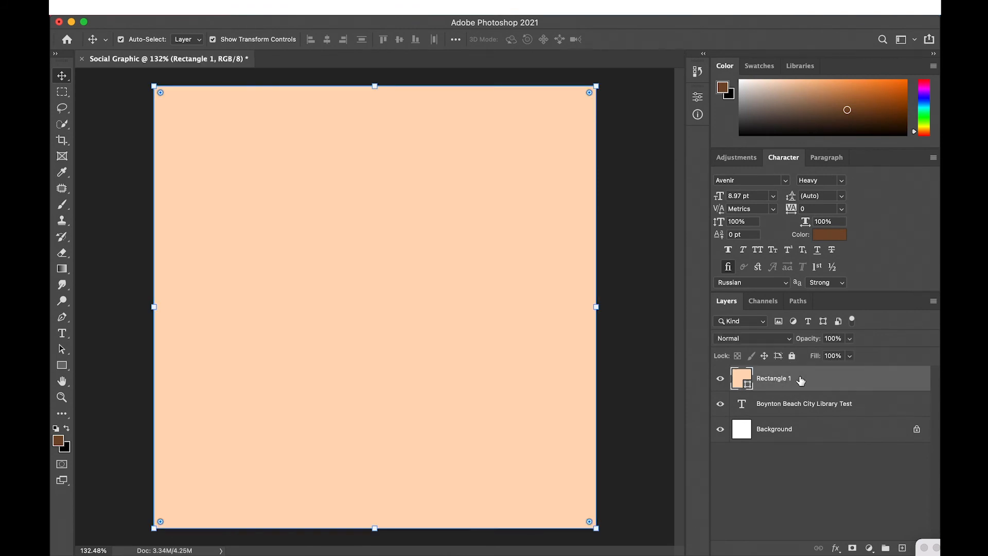
left_click(653, 465)
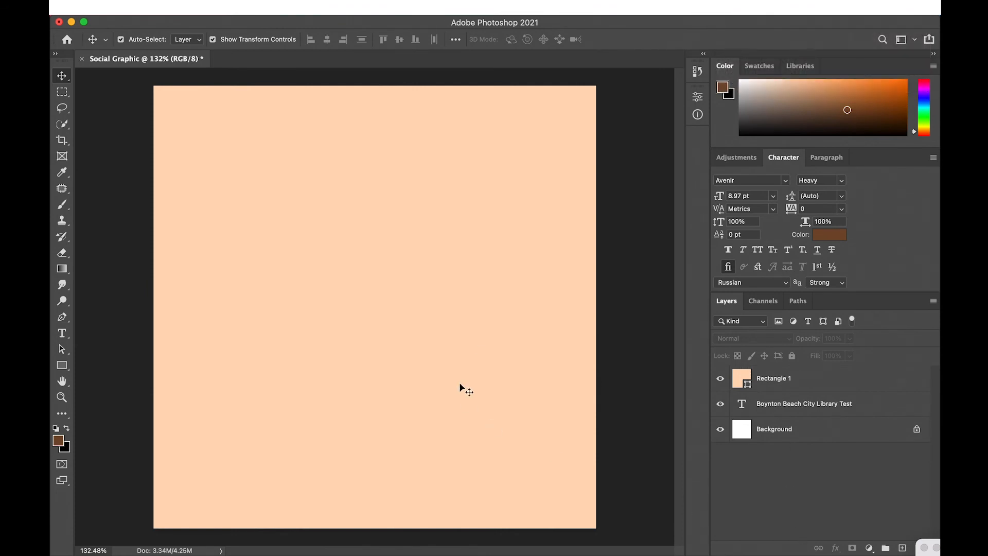
left_click(777, 407)
left_click(775, 381)
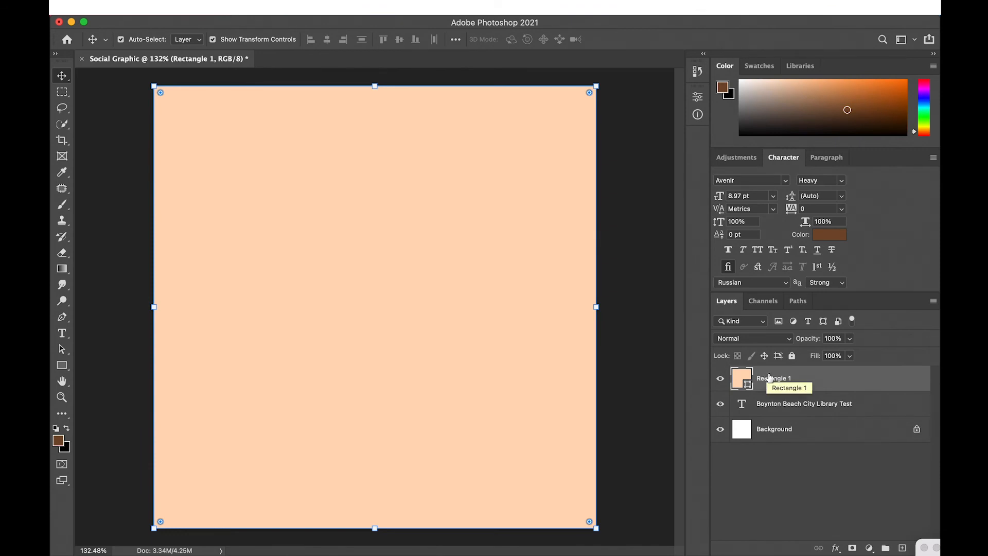
left_click(788, 404)
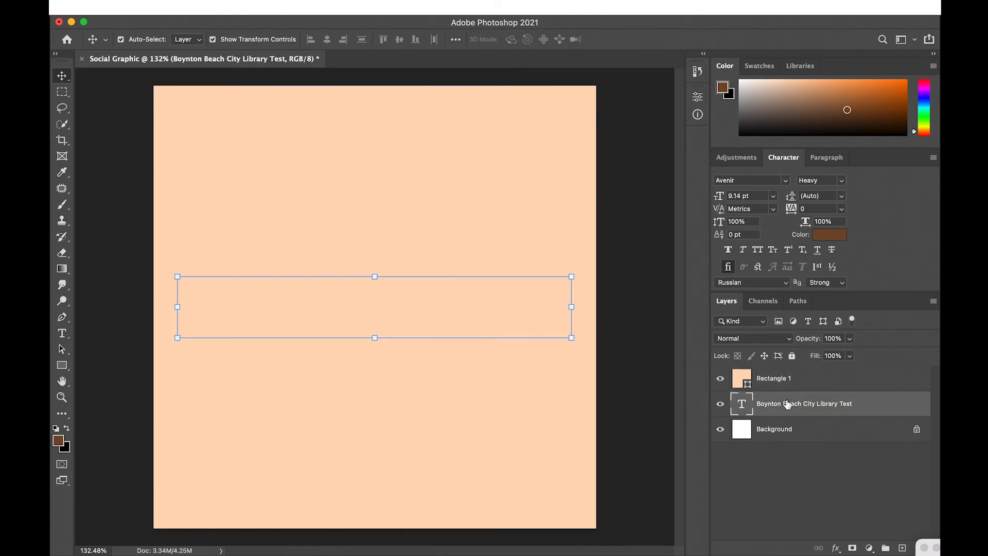
left_click_drag(803, 408, 804, 381)
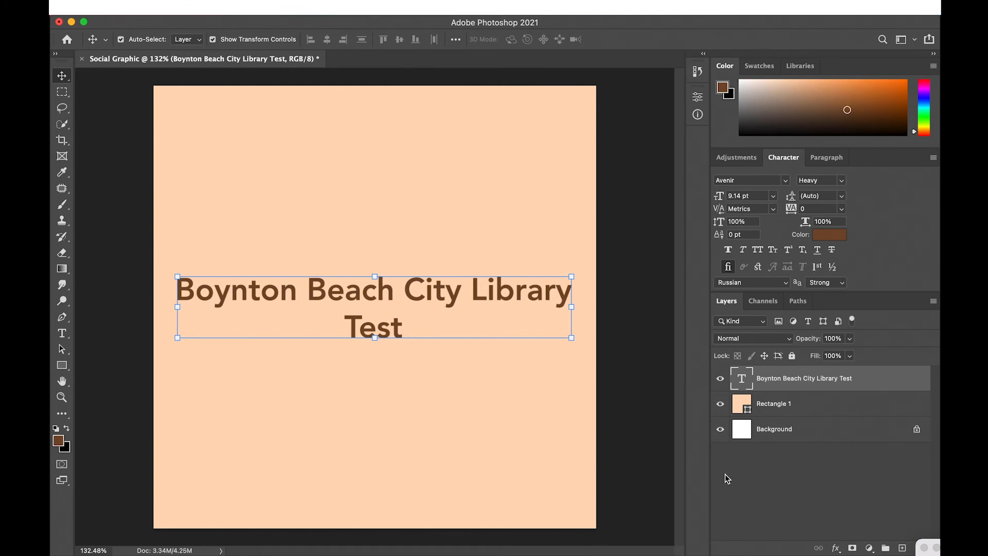
Step: Hide and show the Rectangle 1 layer repeatedly to compare the canvas with and without the peach background
left_click(721, 405)
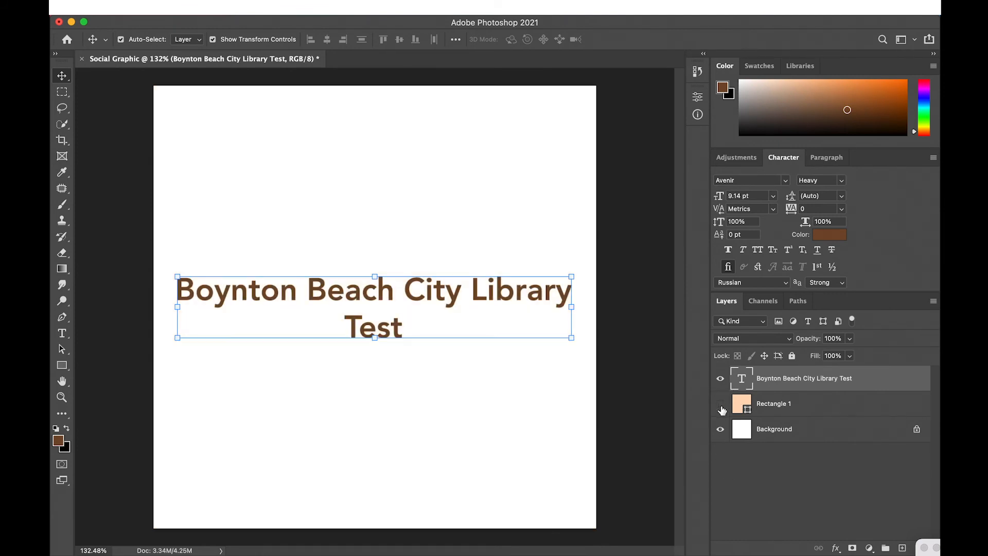
left_click(721, 404)
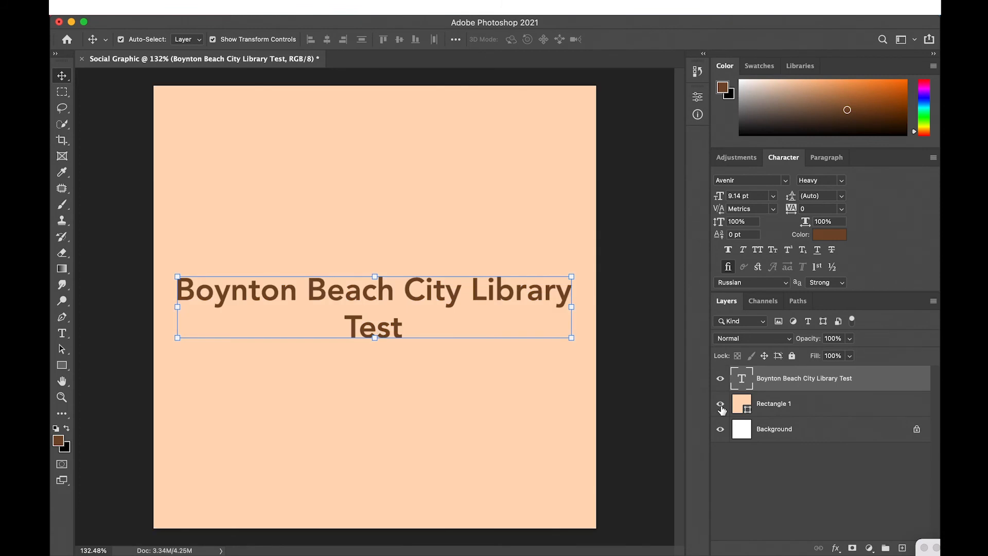
left_click(722, 405)
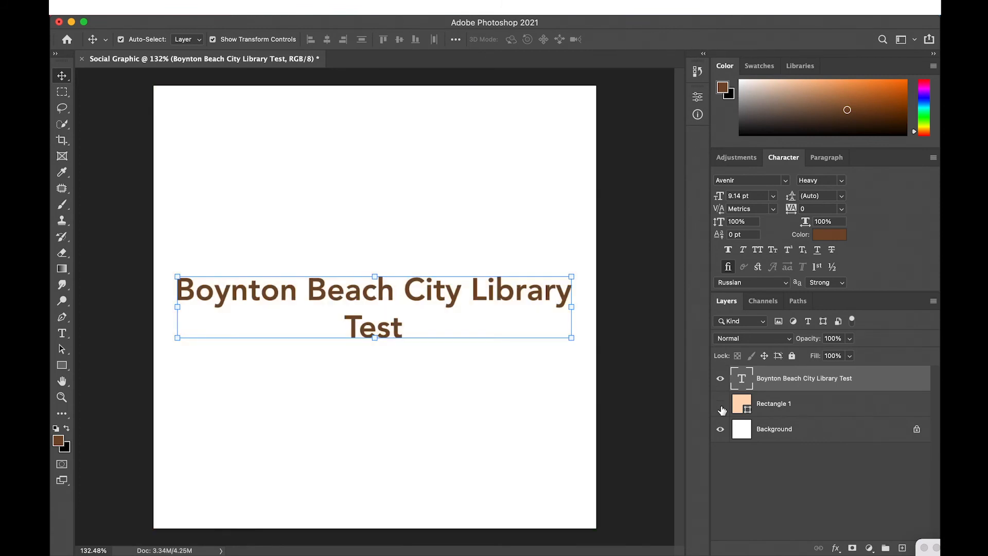
left_click(721, 406)
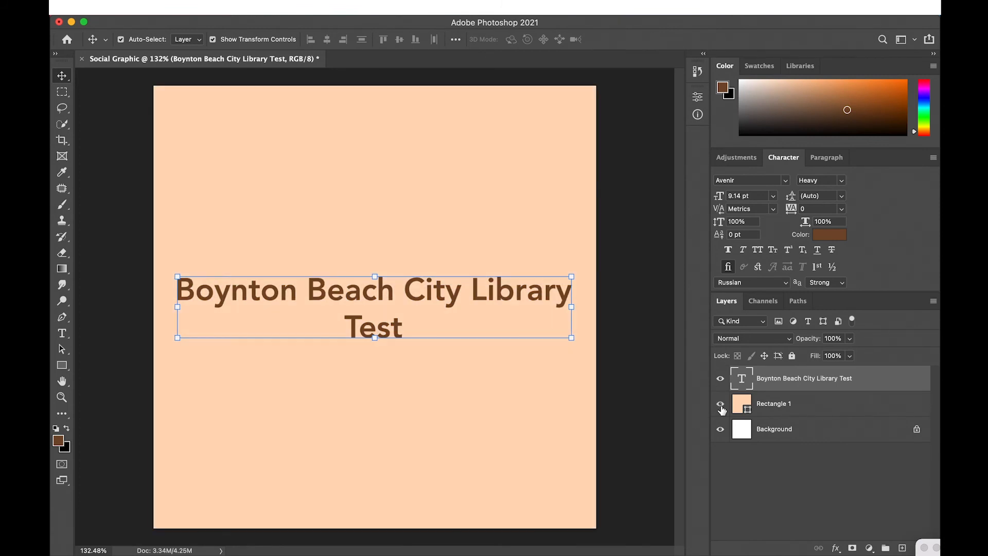
left_click(721, 406)
left_click(721, 405)
Step: Try the opacity setting on the library text layer, leaving it at 100%
left_click(850, 339)
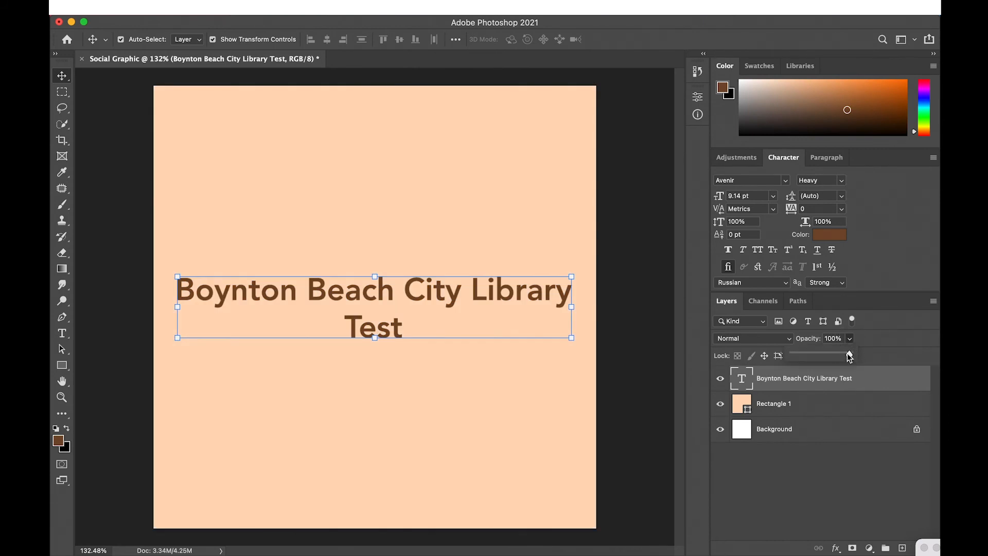
left_click_drag(850, 355, 872, 360)
left_click(892, 324)
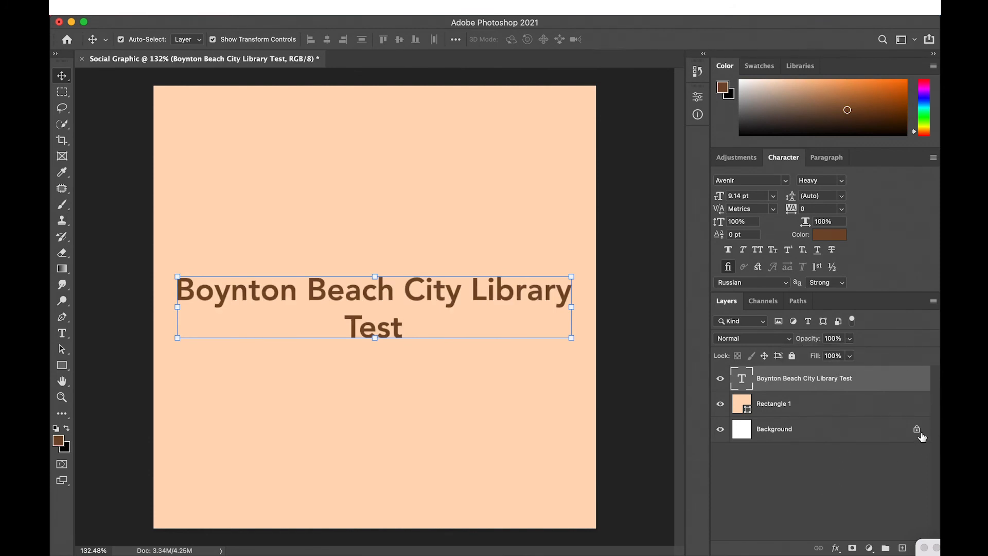
Step: Lock the Rectangle 1 layer and test selecting across the canvas so that only the library text is picked up
left_click(583, 458)
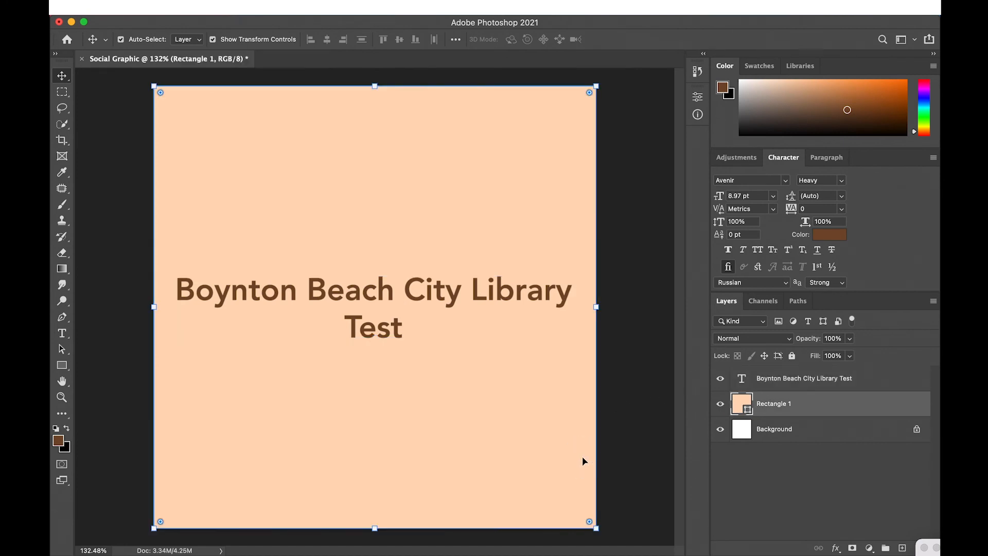
left_click(313, 293)
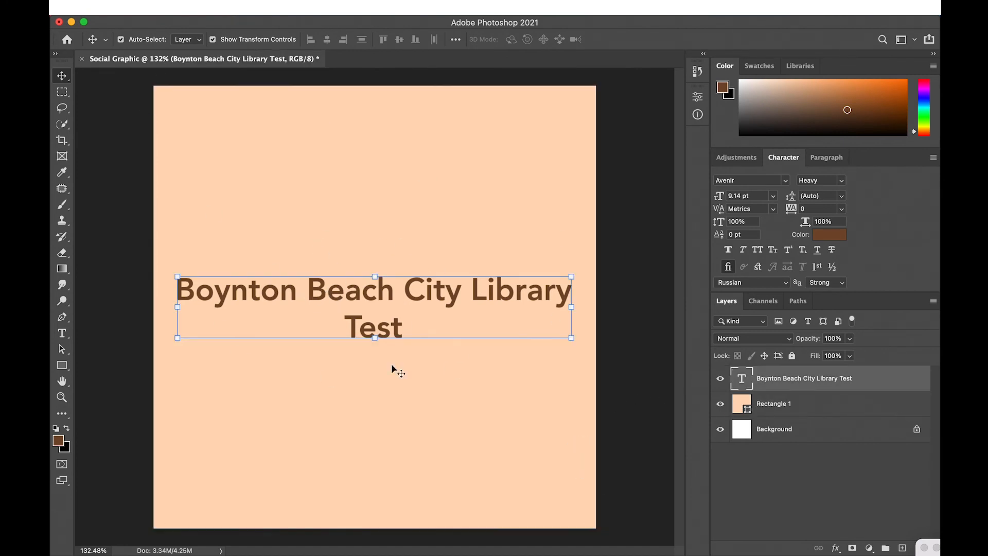
left_click(259, 156)
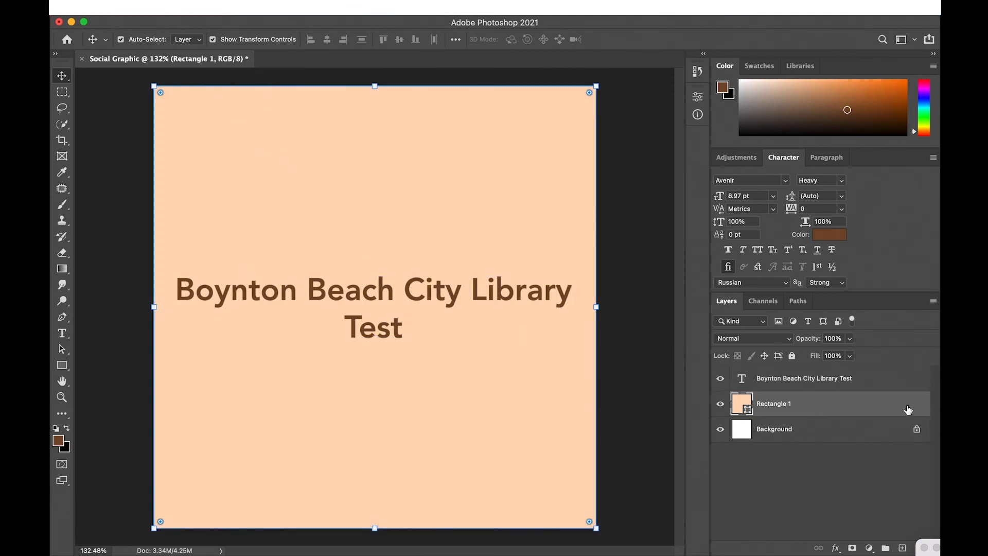
left_click(792, 356)
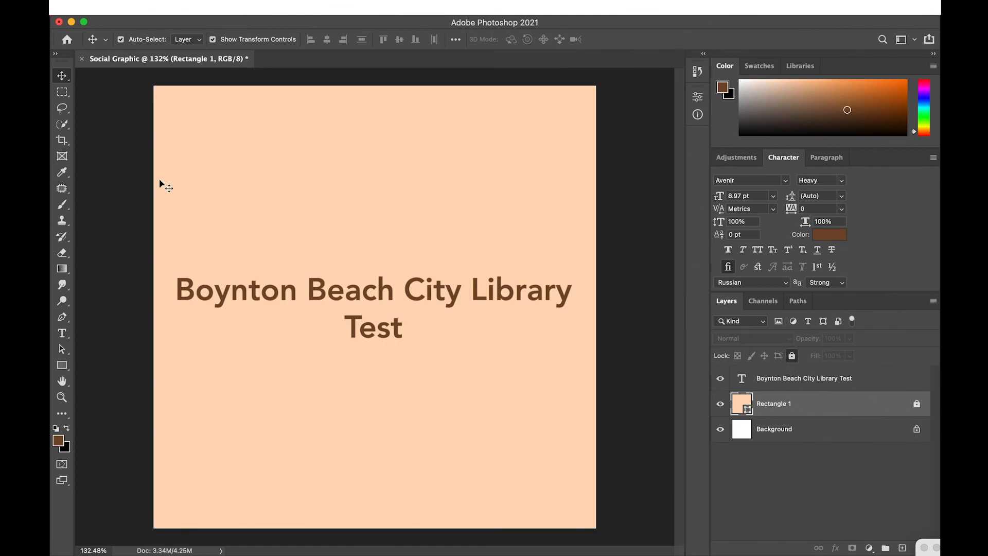
left_click_drag(159, 183, 525, 447)
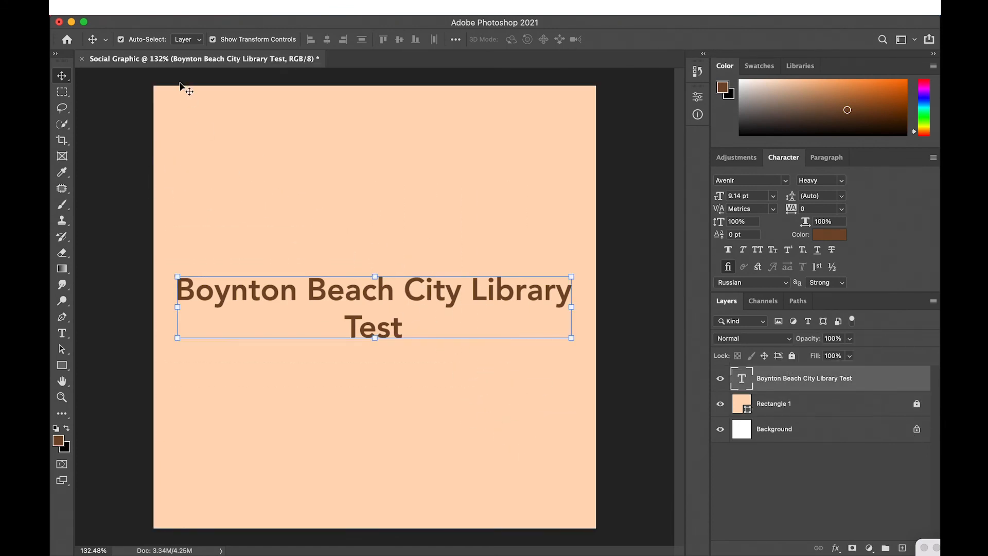
left_click_drag(165, 132, 714, 517)
Step: Unlock the Rectangle 1 layer and select the peach rectangle on the canvas, leaving its size and position untransformed
left_click(917, 404)
left_click(183, 102)
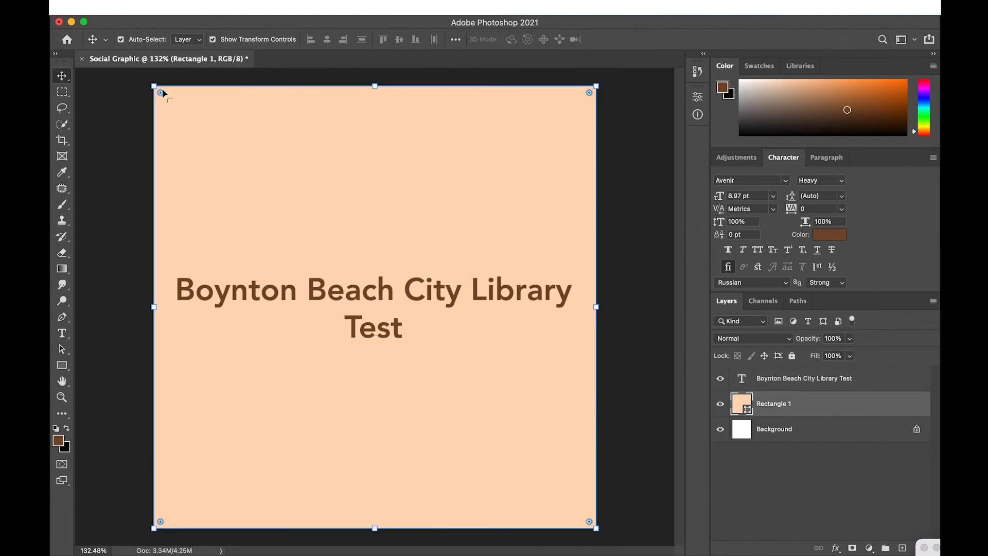
key("ctrl+t")
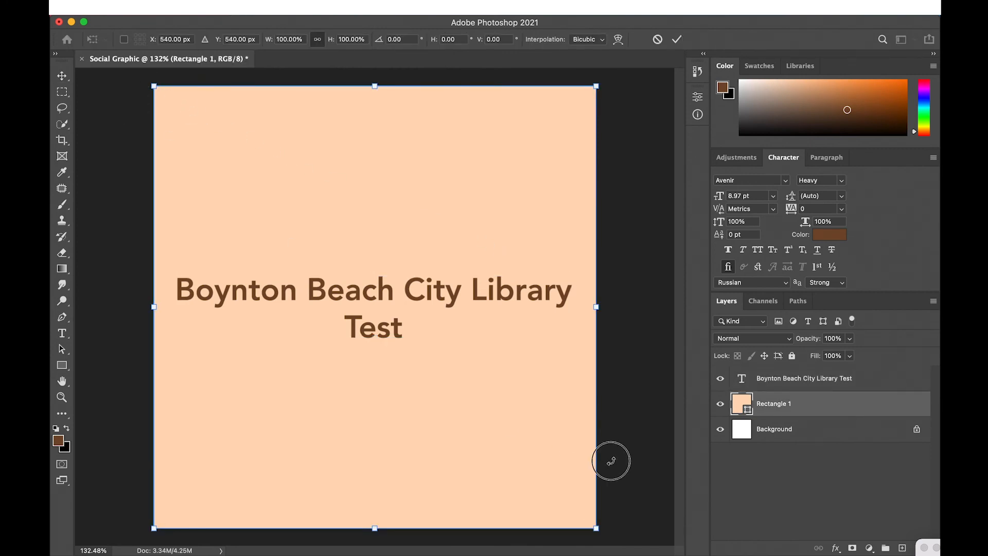
left_click(650, 498)
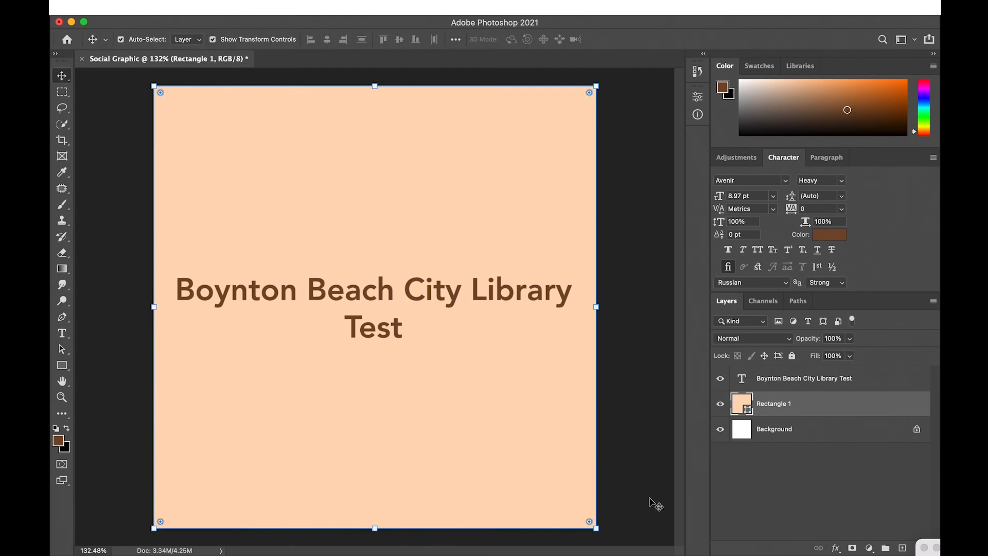
Step: Select the library text and the peach rectangle together, align their horizontal centers and clear the selection
left_click_drag(650, 498, 242, 167)
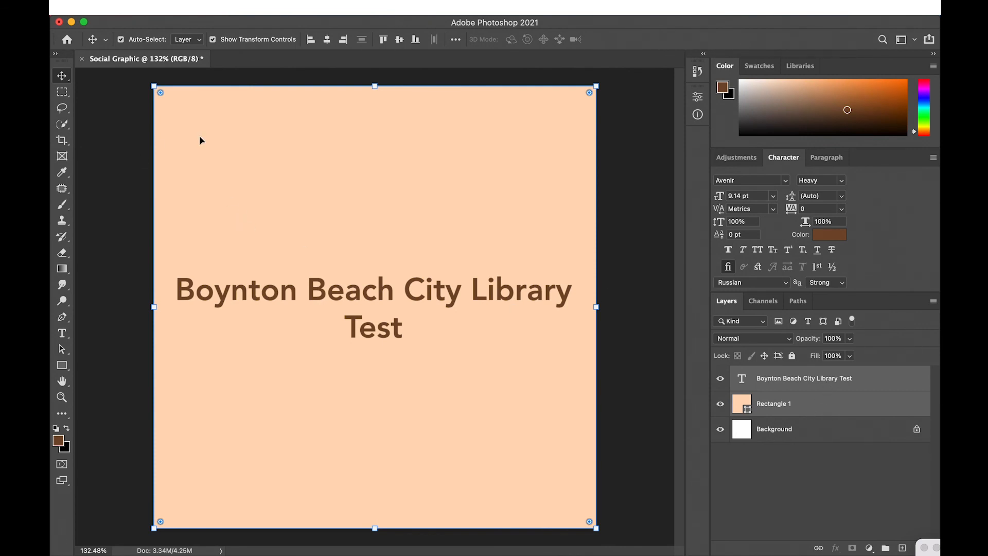
left_click(329, 40)
left_click(93, 281)
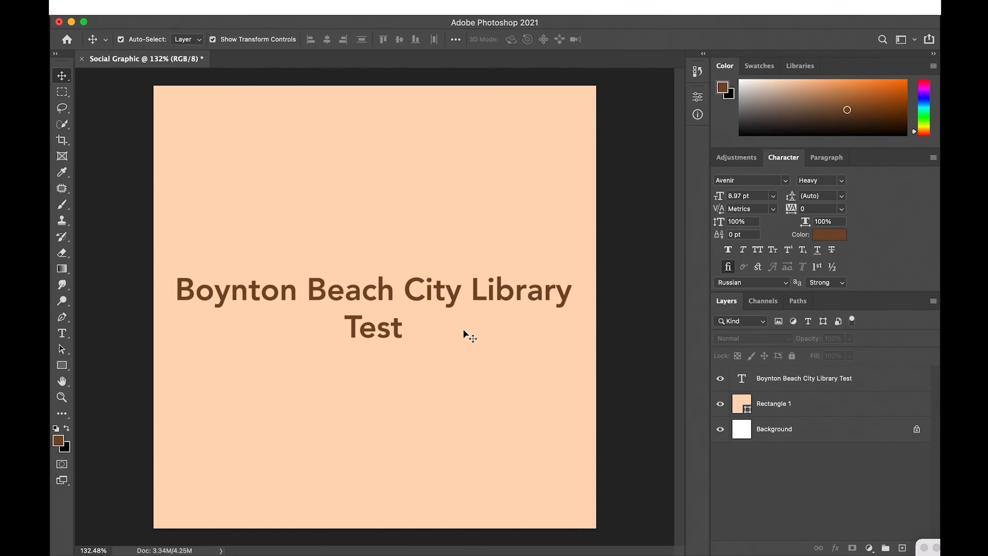
Step: Open the Export As settings for the graphic and review the file formats, keeping JPG
left_click(151, 7)
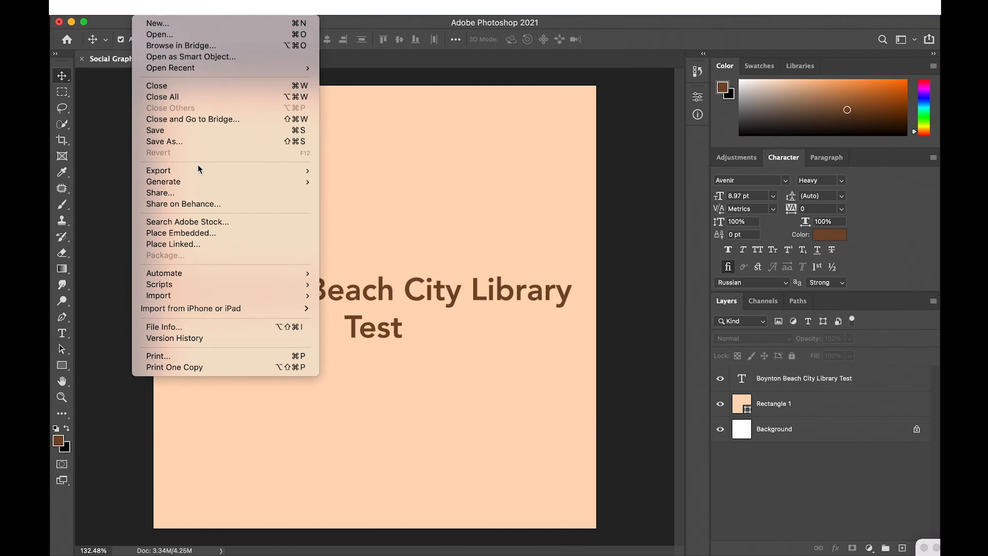
mouse_move(198, 167)
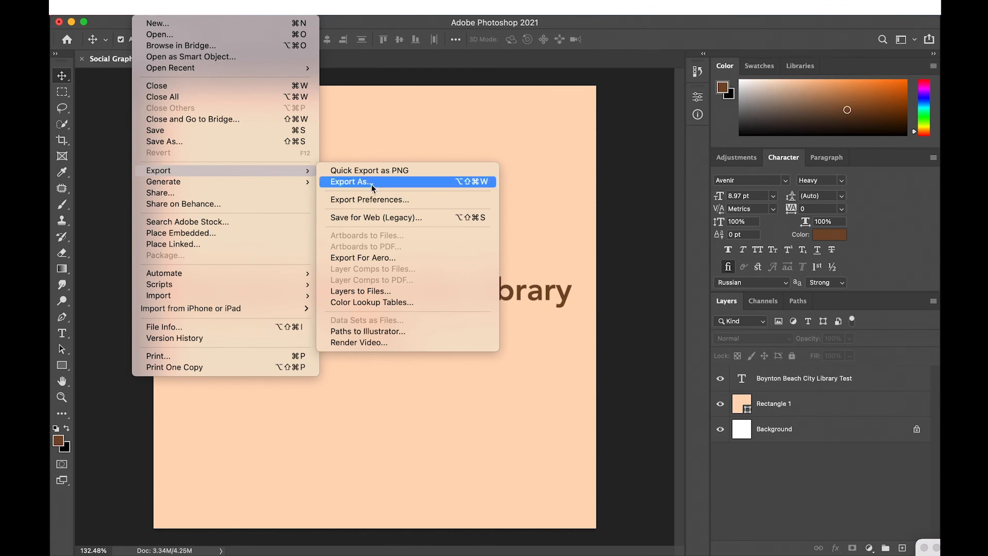
left_click(344, 187)
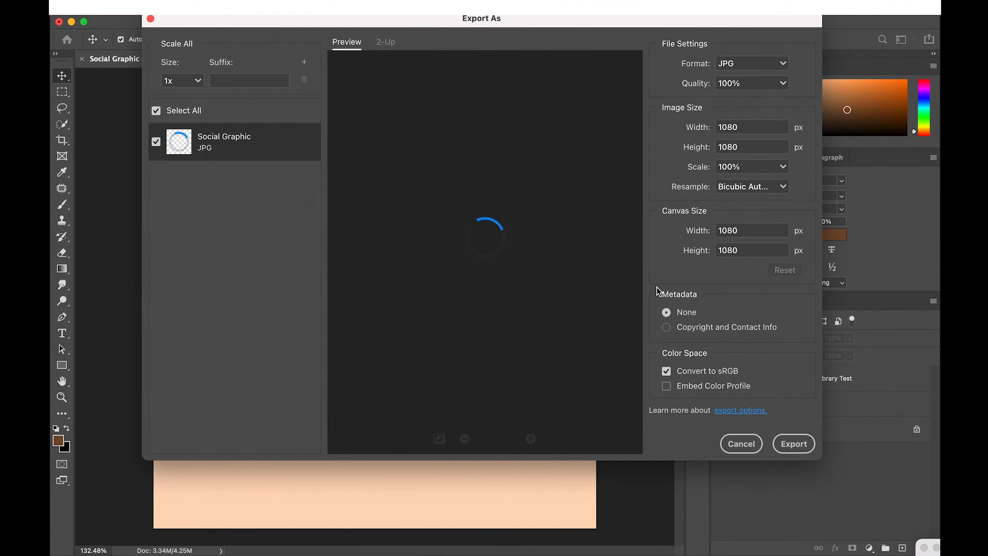
left_click(739, 63)
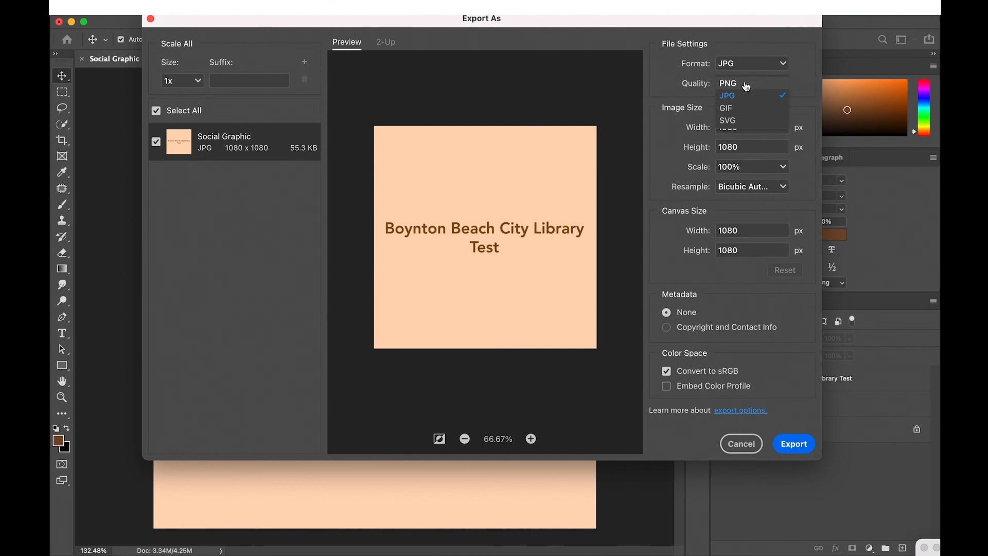
left_click(679, 75)
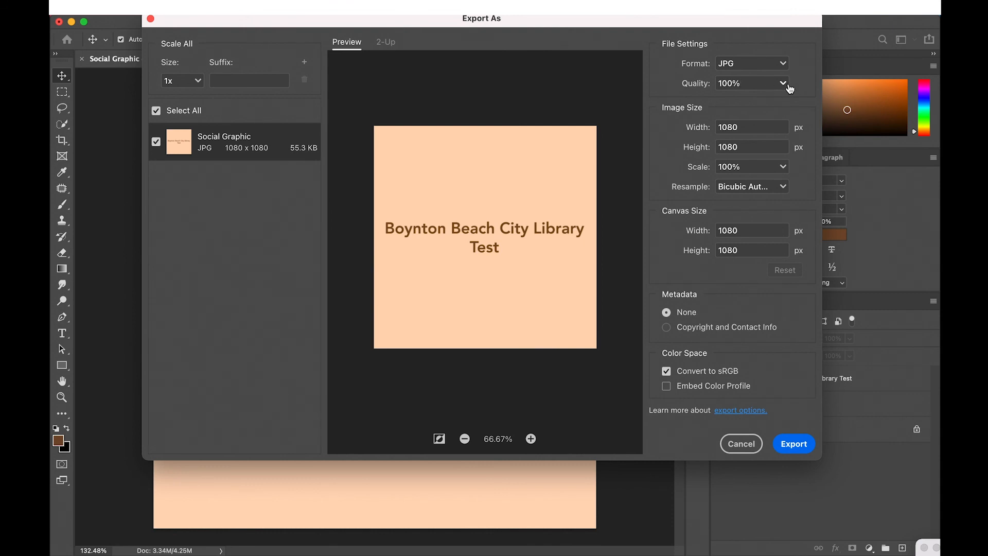
Step: Try export image widths of 720 px and 1920 px with the height scaling proportionally
left_click(763, 129)
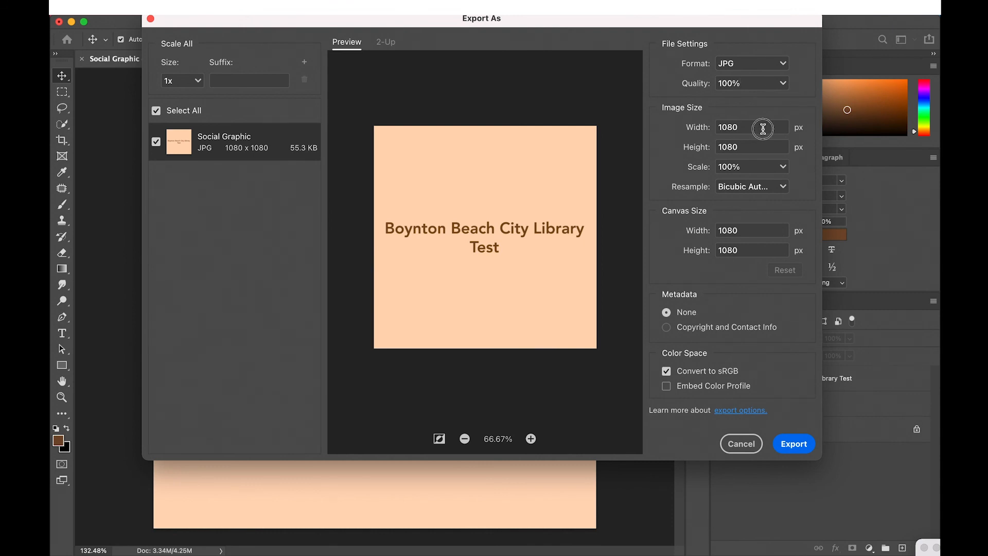
double_click(728, 127)
type("720")
left_click(764, 152)
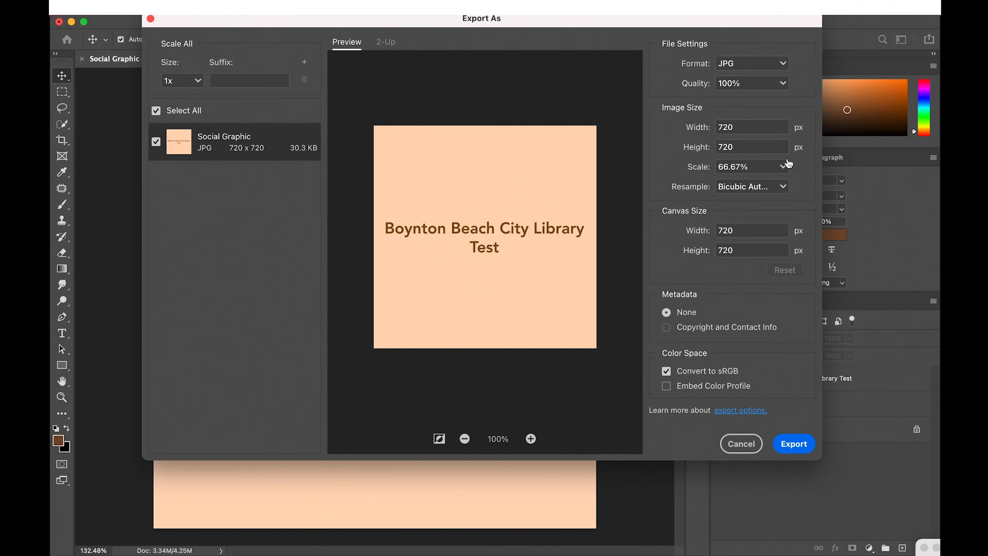
left_click(753, 127)
type("1920")
left_click(759, 147)
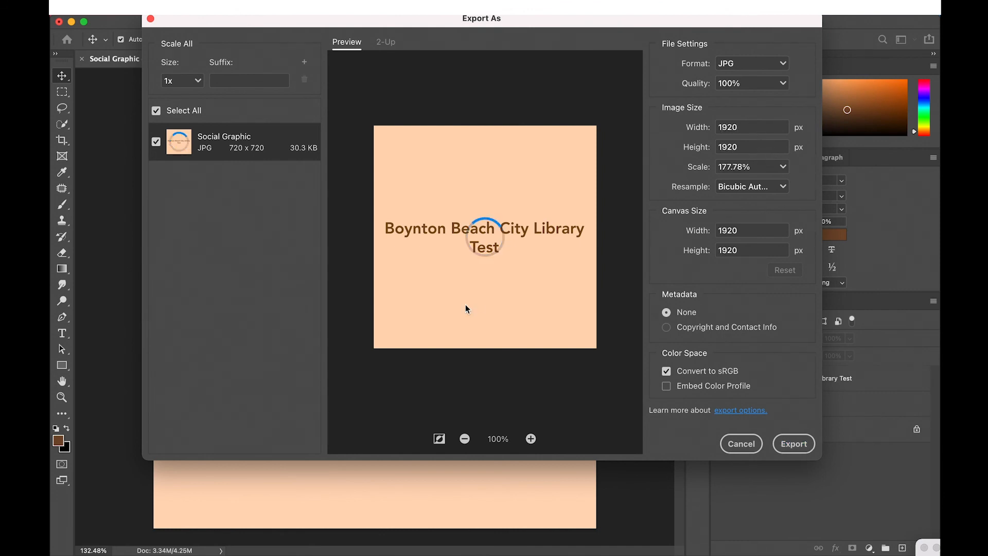
Step: Set the export image width to 1080 px
double_click(753, 126)
type("1080")
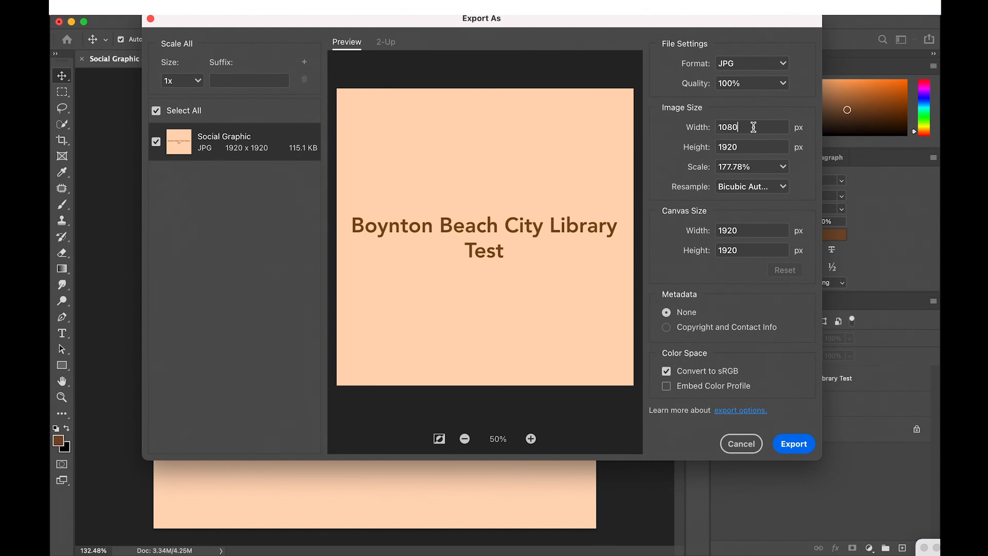
left_click(806, 191)
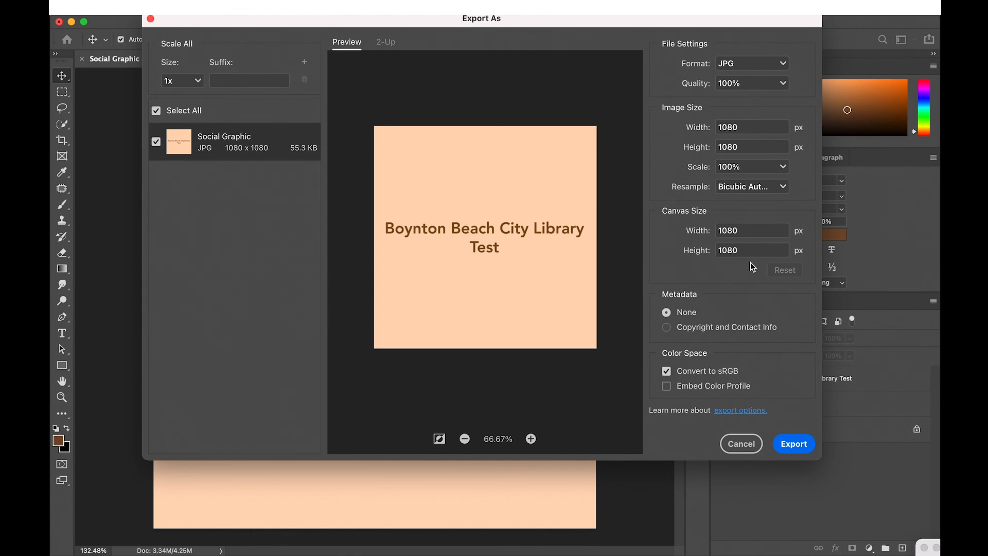
Step: Export the graphic to the Desktop as "Social Graphic.jpg"
left_click(792, 451)
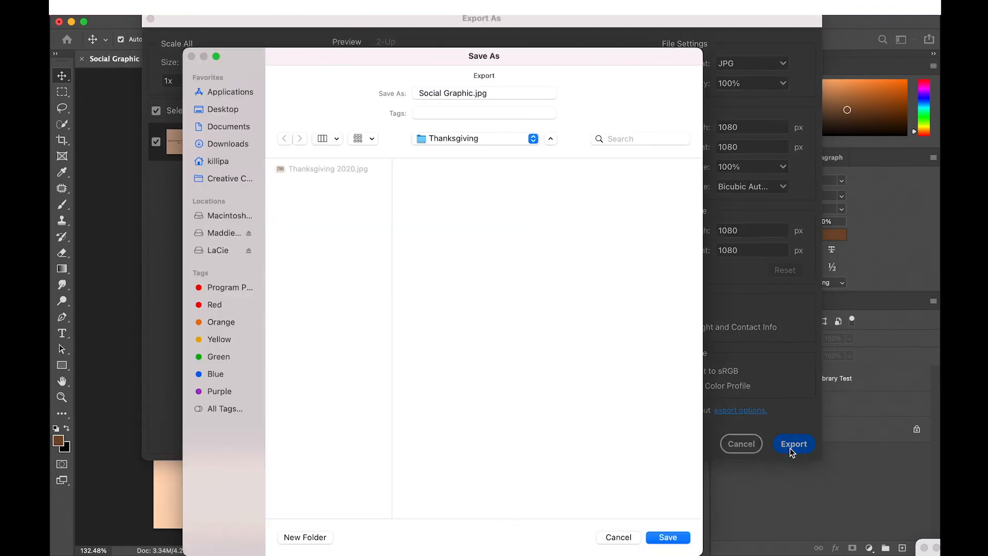
left_click(230, 110)
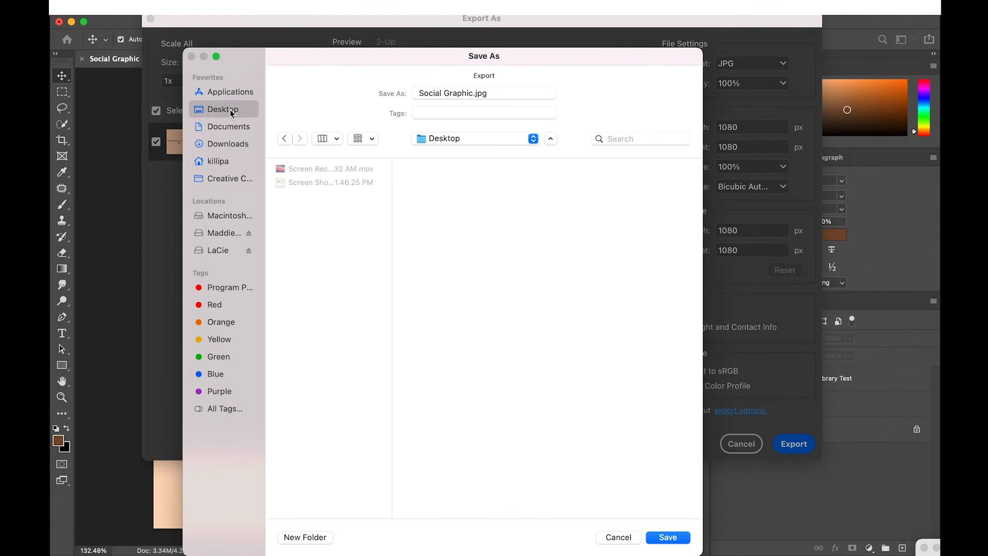
left_click(439, 144)
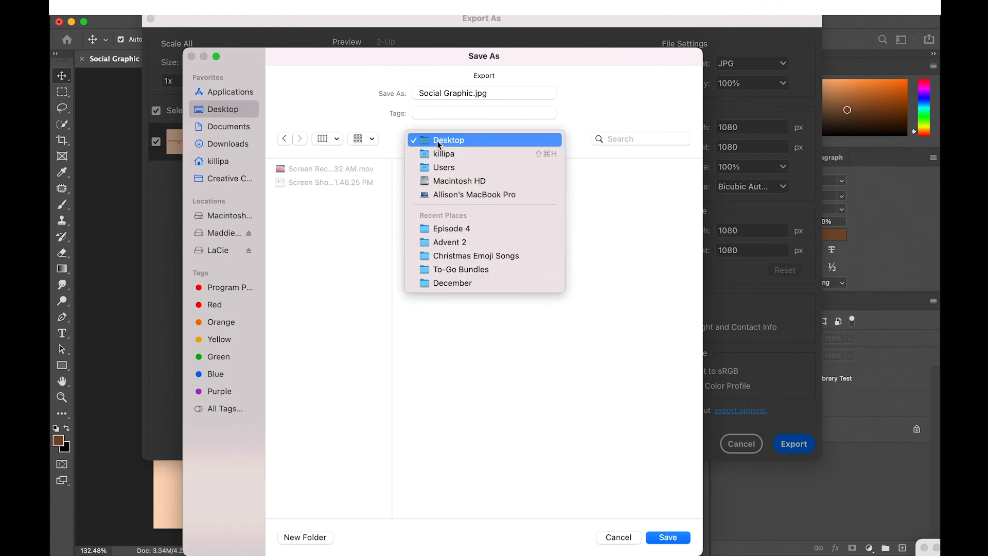
left_click(516, 354)
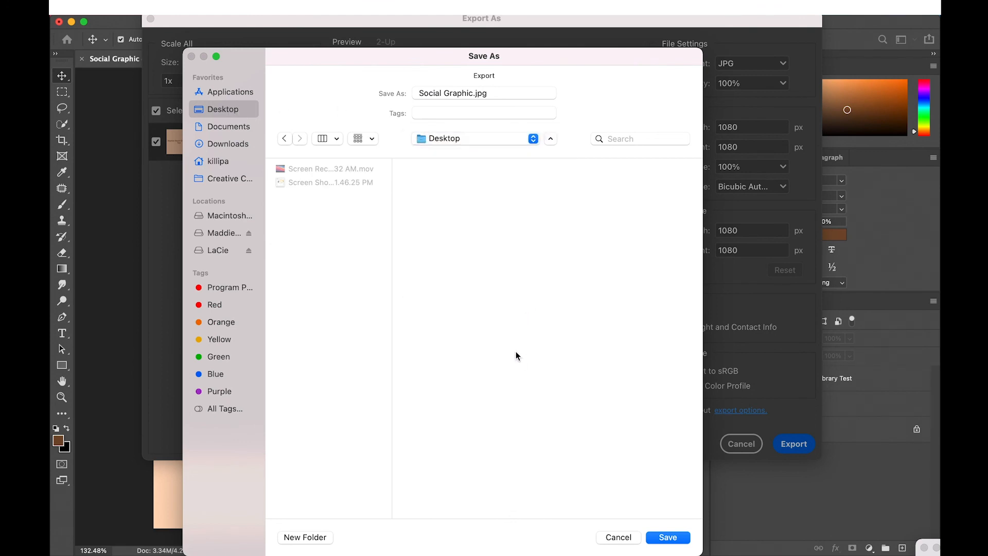
left_click(670, 538)
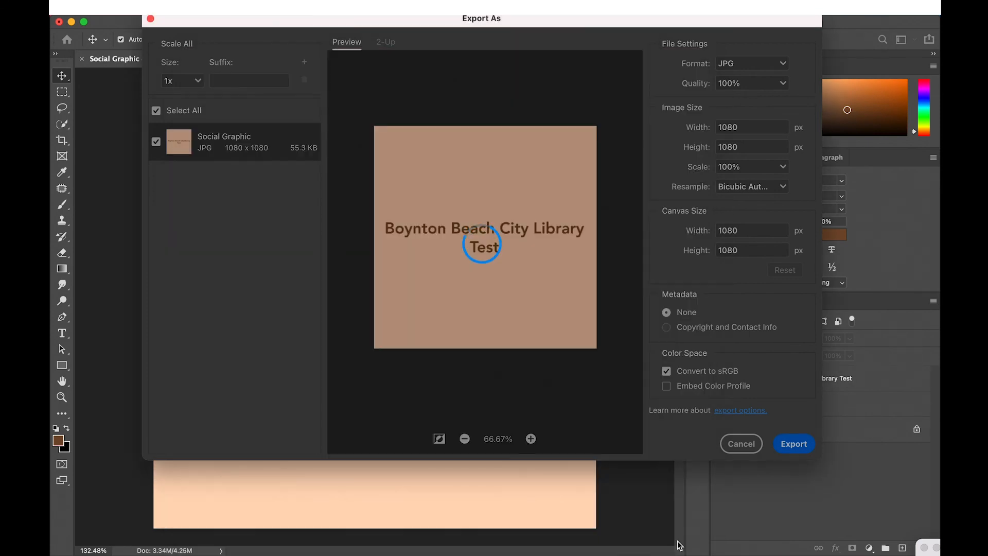